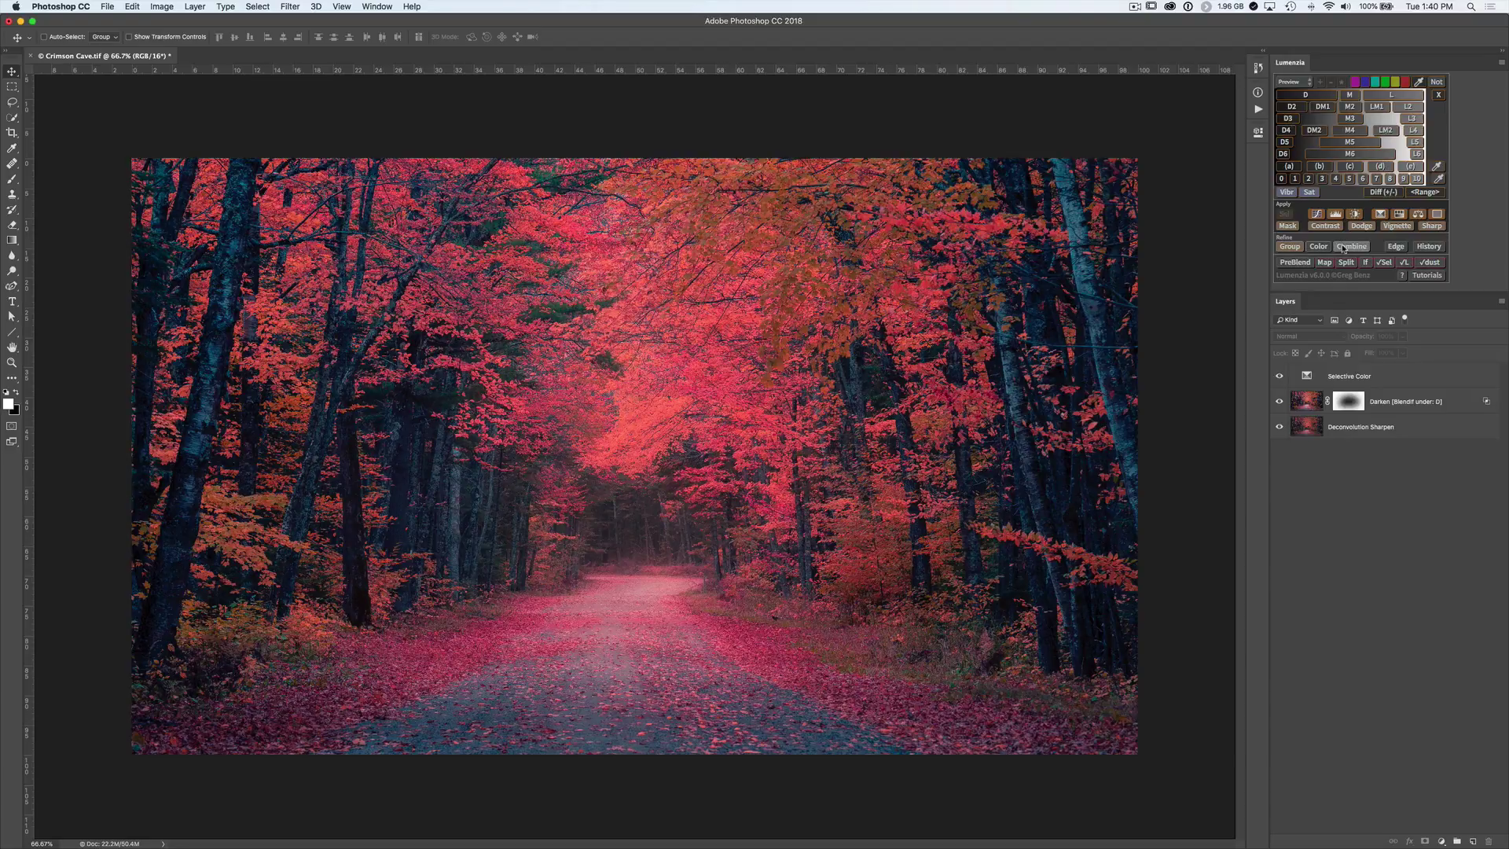
Open the Basics extension from Window > Extensions as a tab beside the Lumenzia panel.
left_click(388, 9)
mouse_move(463, 61)
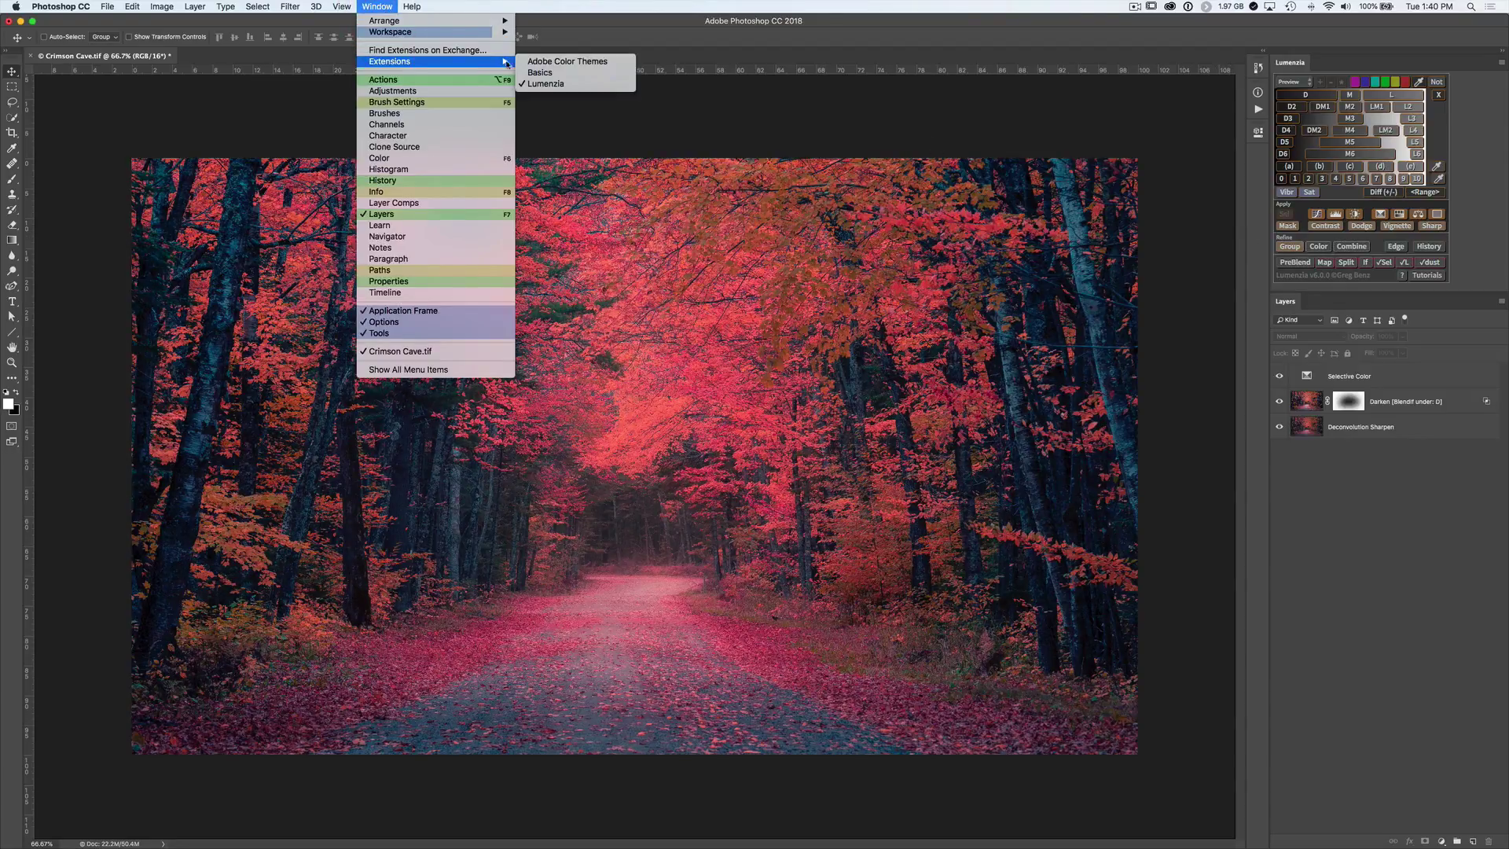
left_click(557, 73)
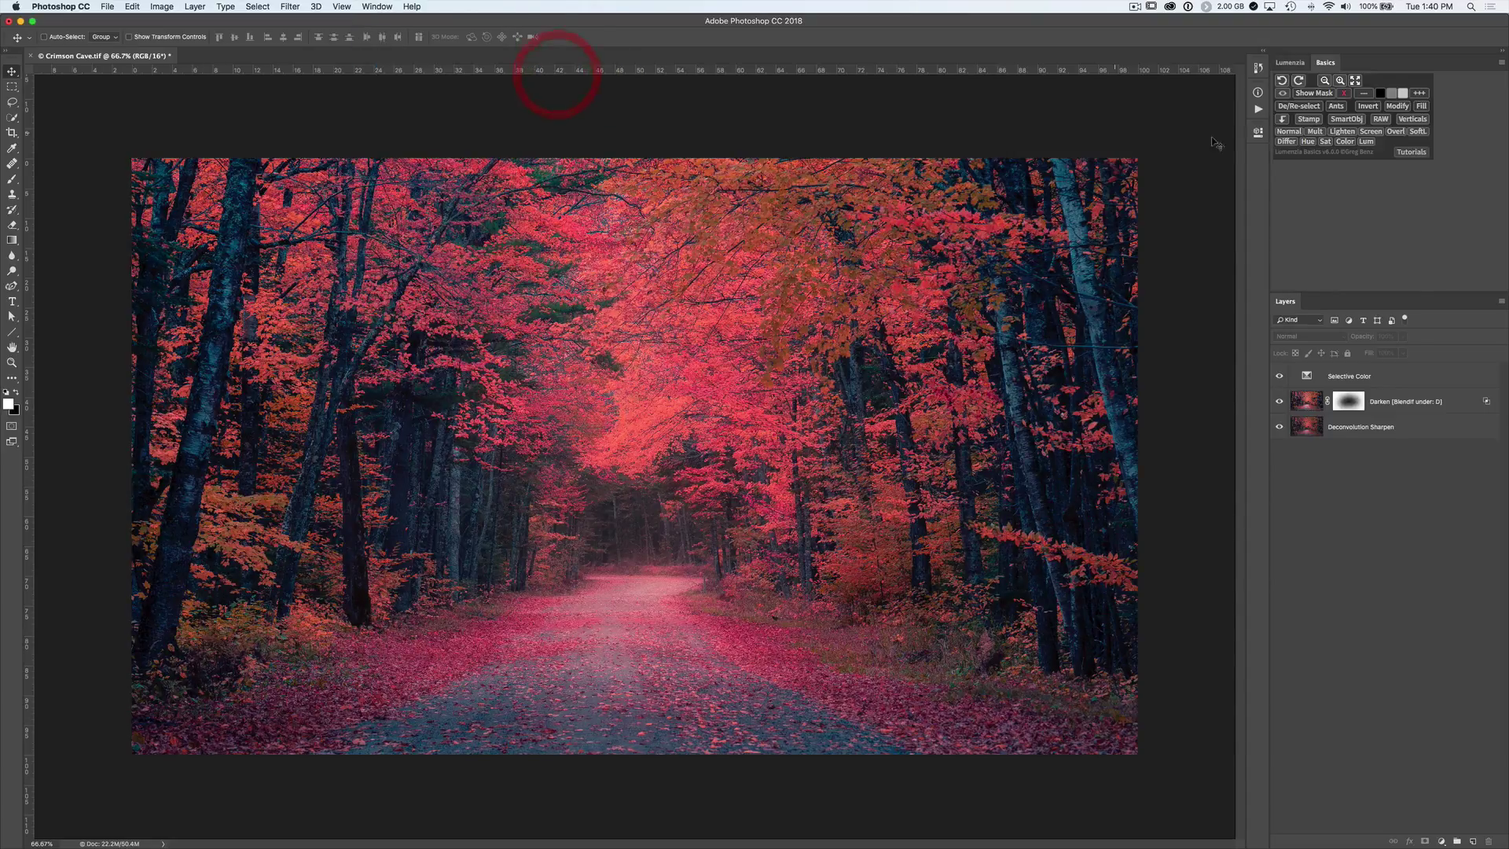
left_click(1292, 63)
left_click(1325, 63)
left_click_drag(1326, 65, 1306, 289)
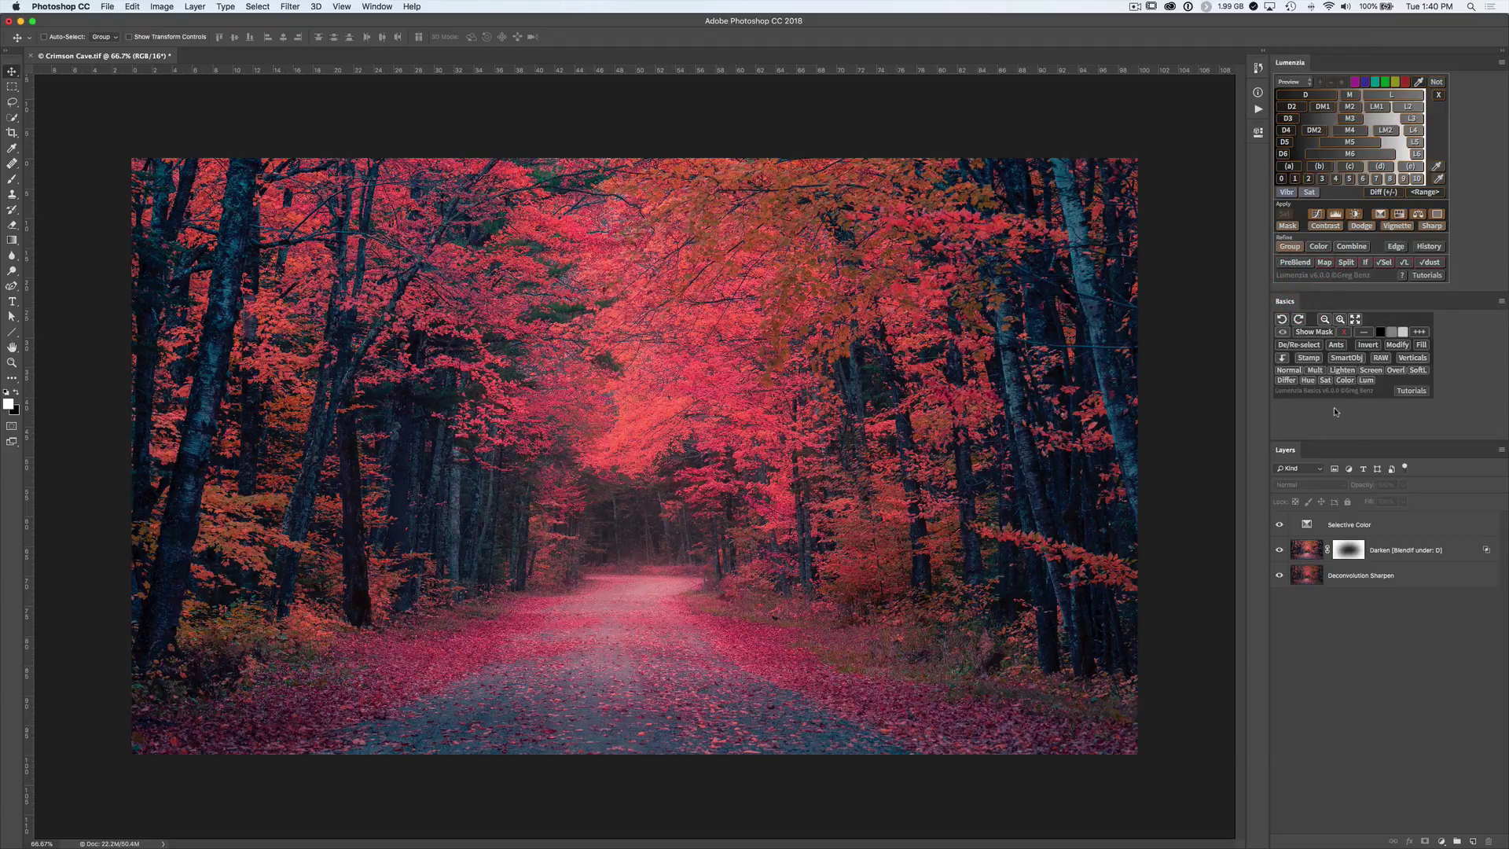
left_click_drag(1333, 441, 1327, 397)
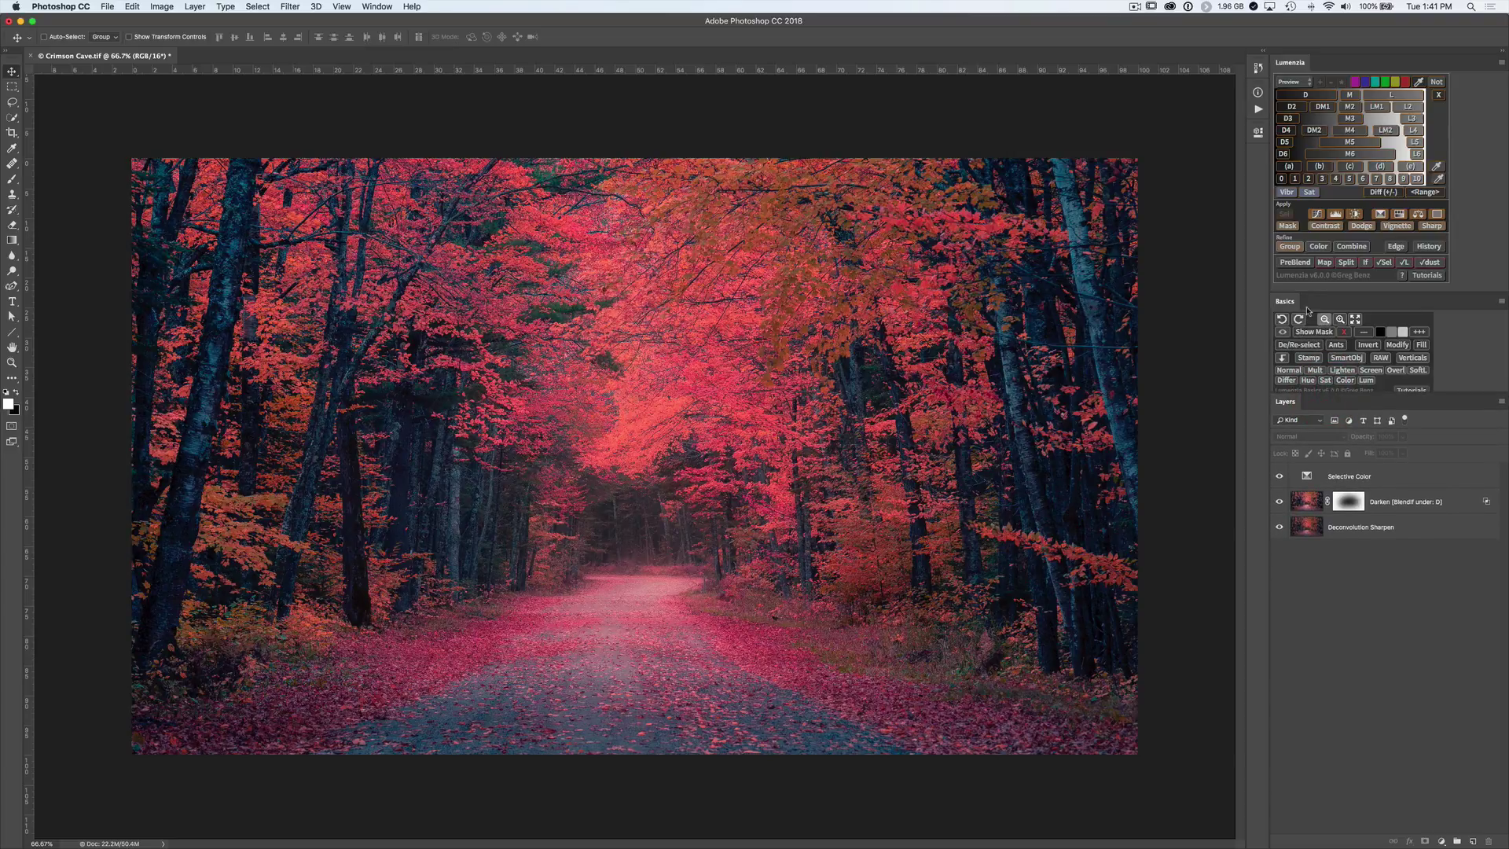
left_click_drag(1288, 302, 1260, 160)
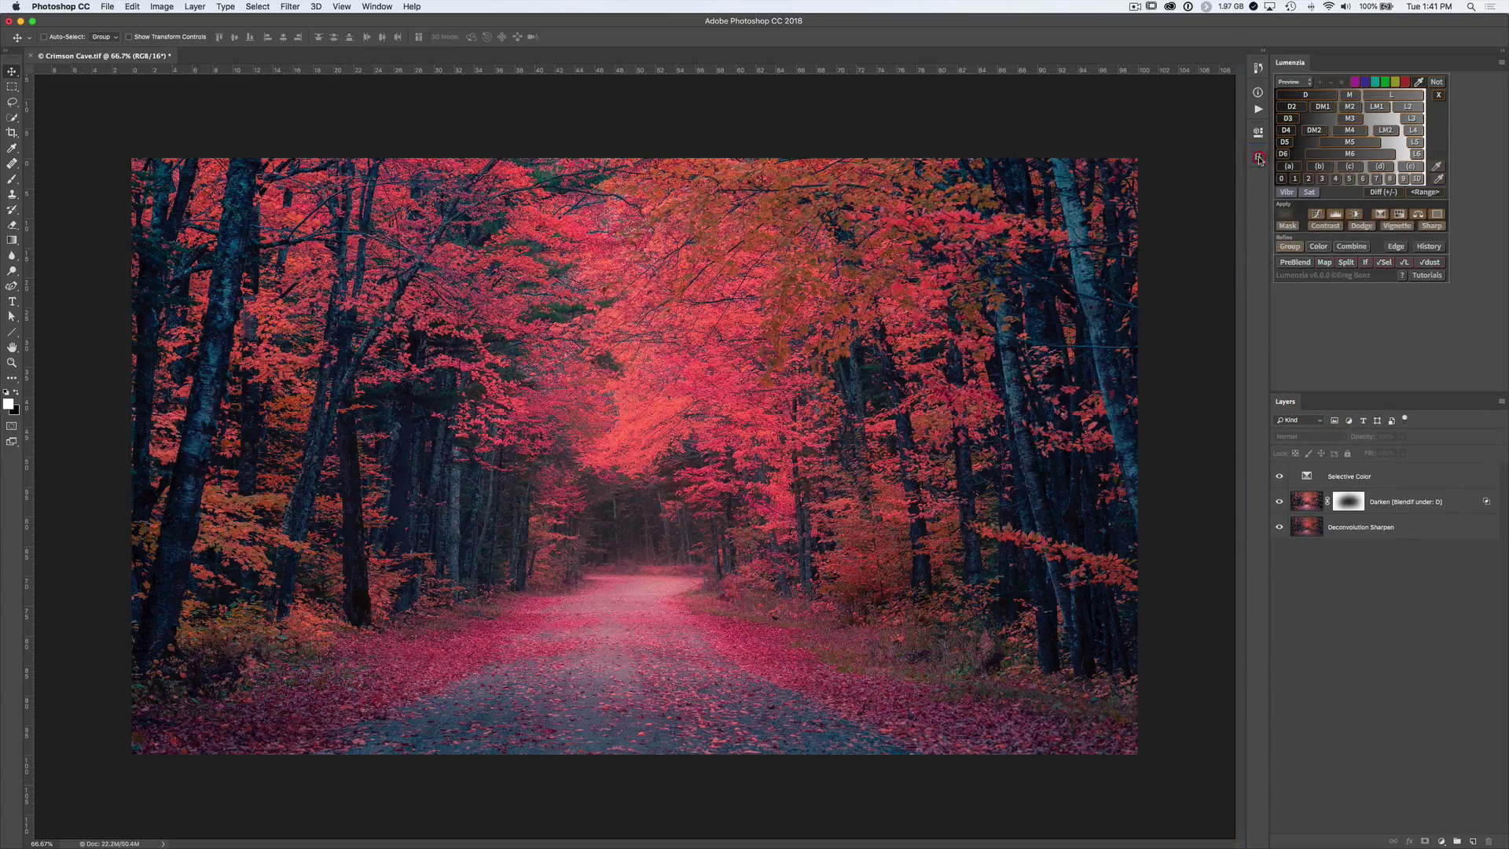
left_click(1258, 160)
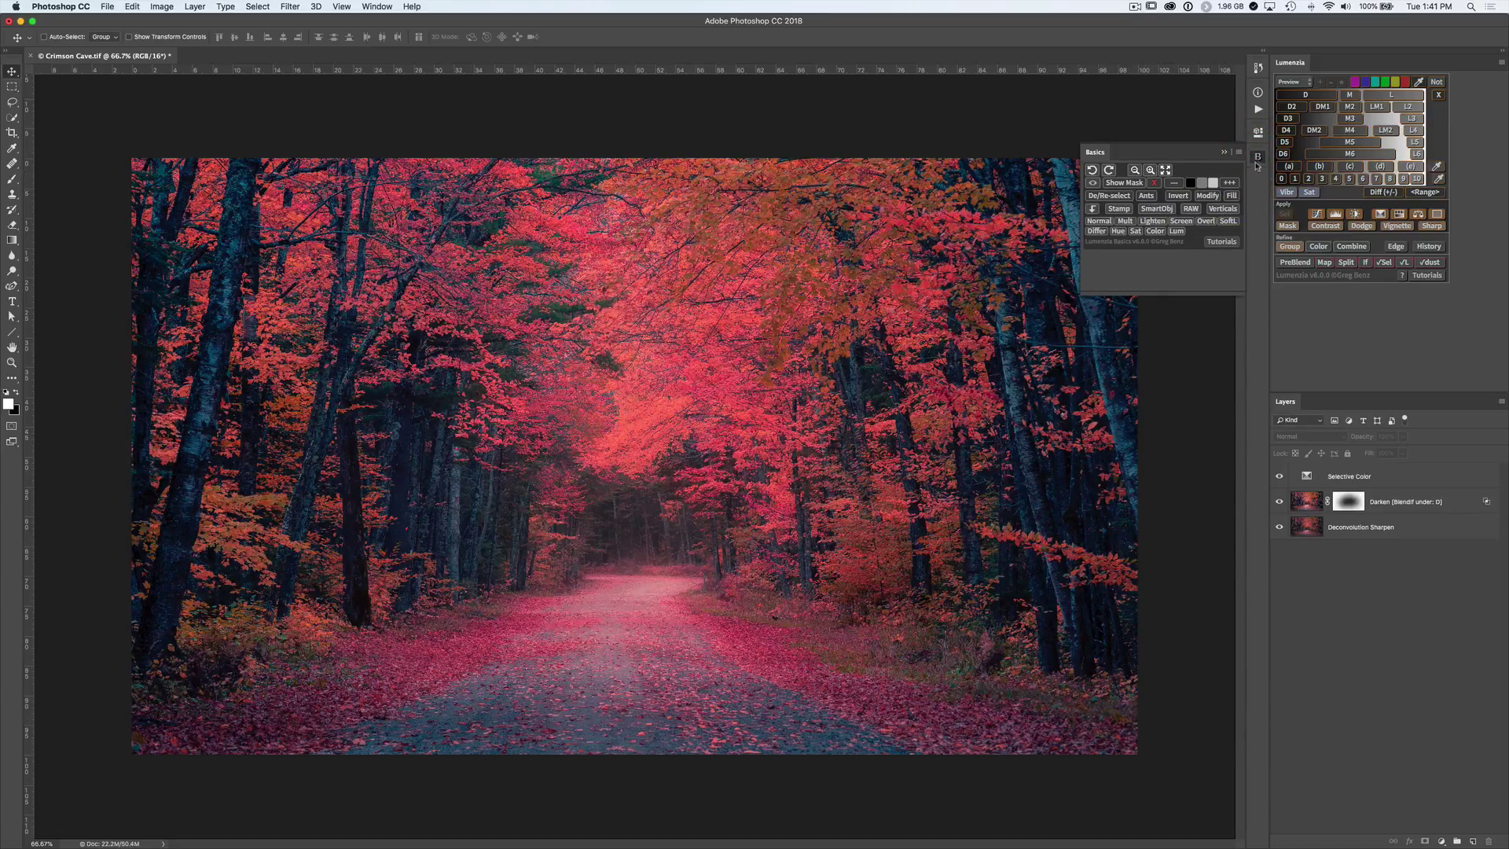
left_click_drag(1259, 160, 1325, 63)
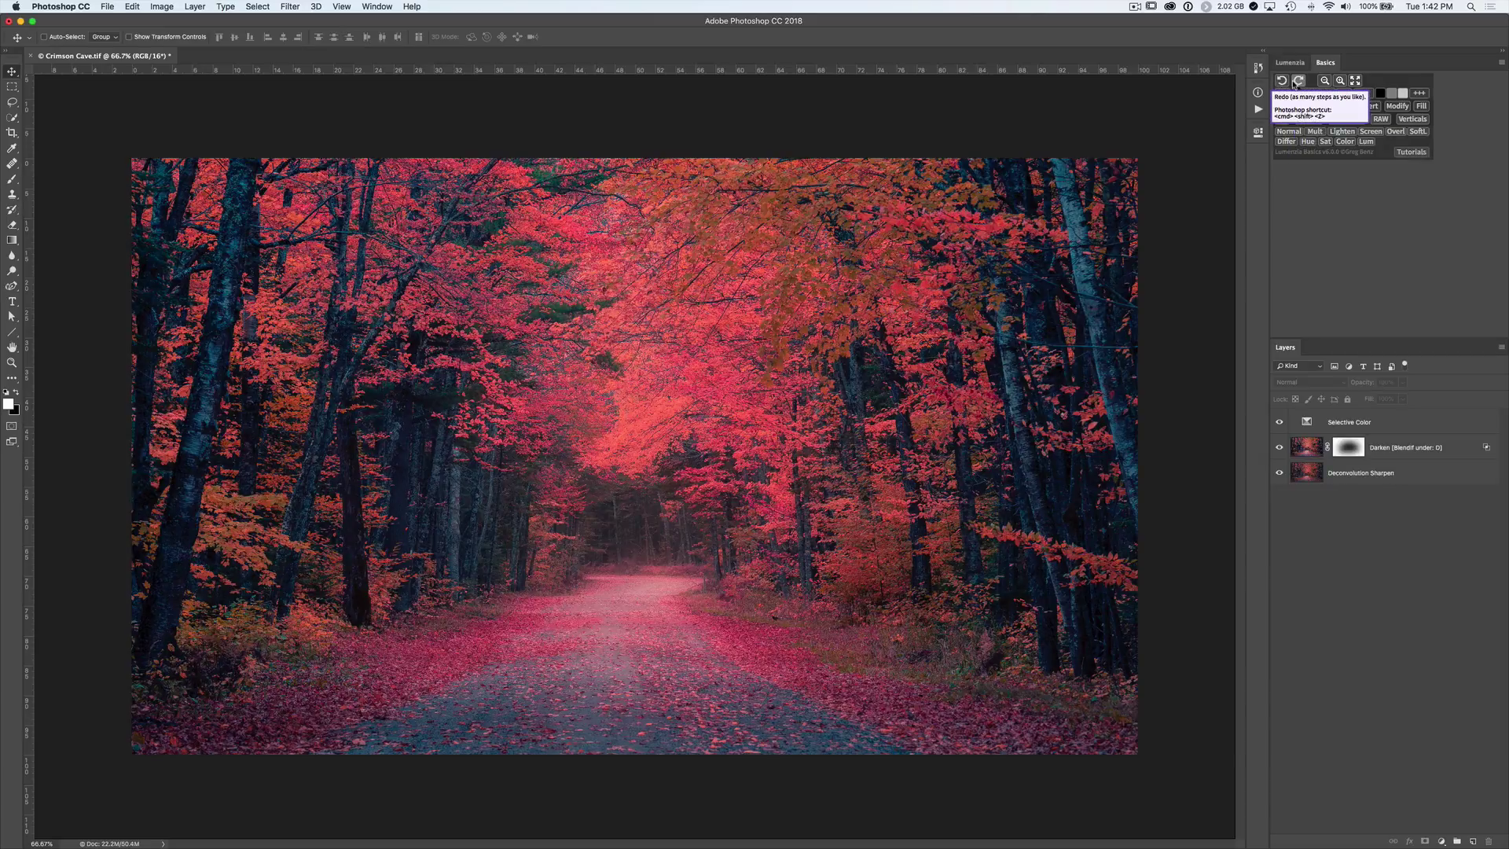
left_click(1259, 70)
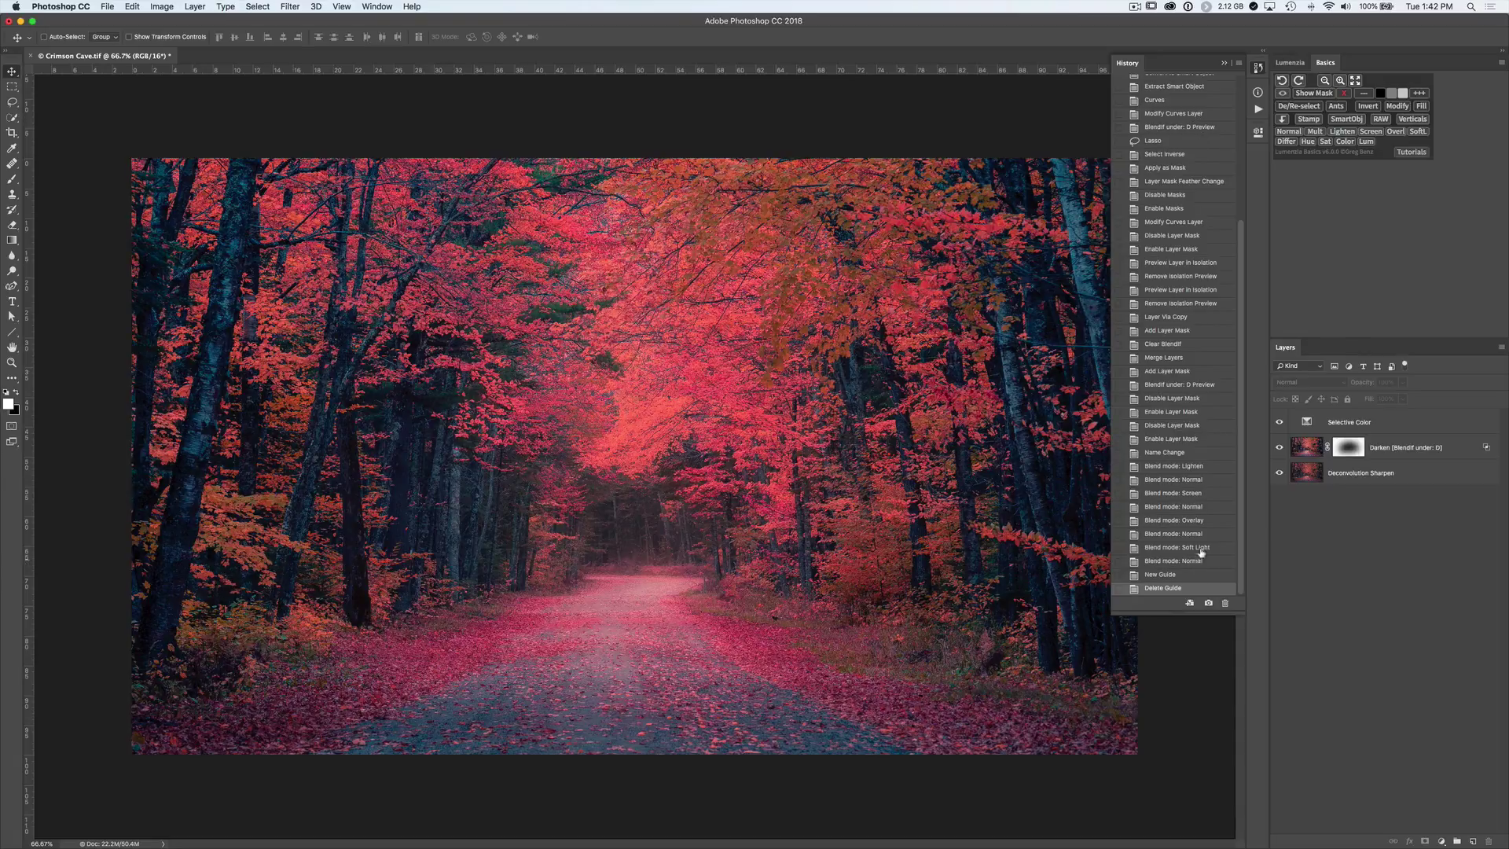
left_click(1281, 82)
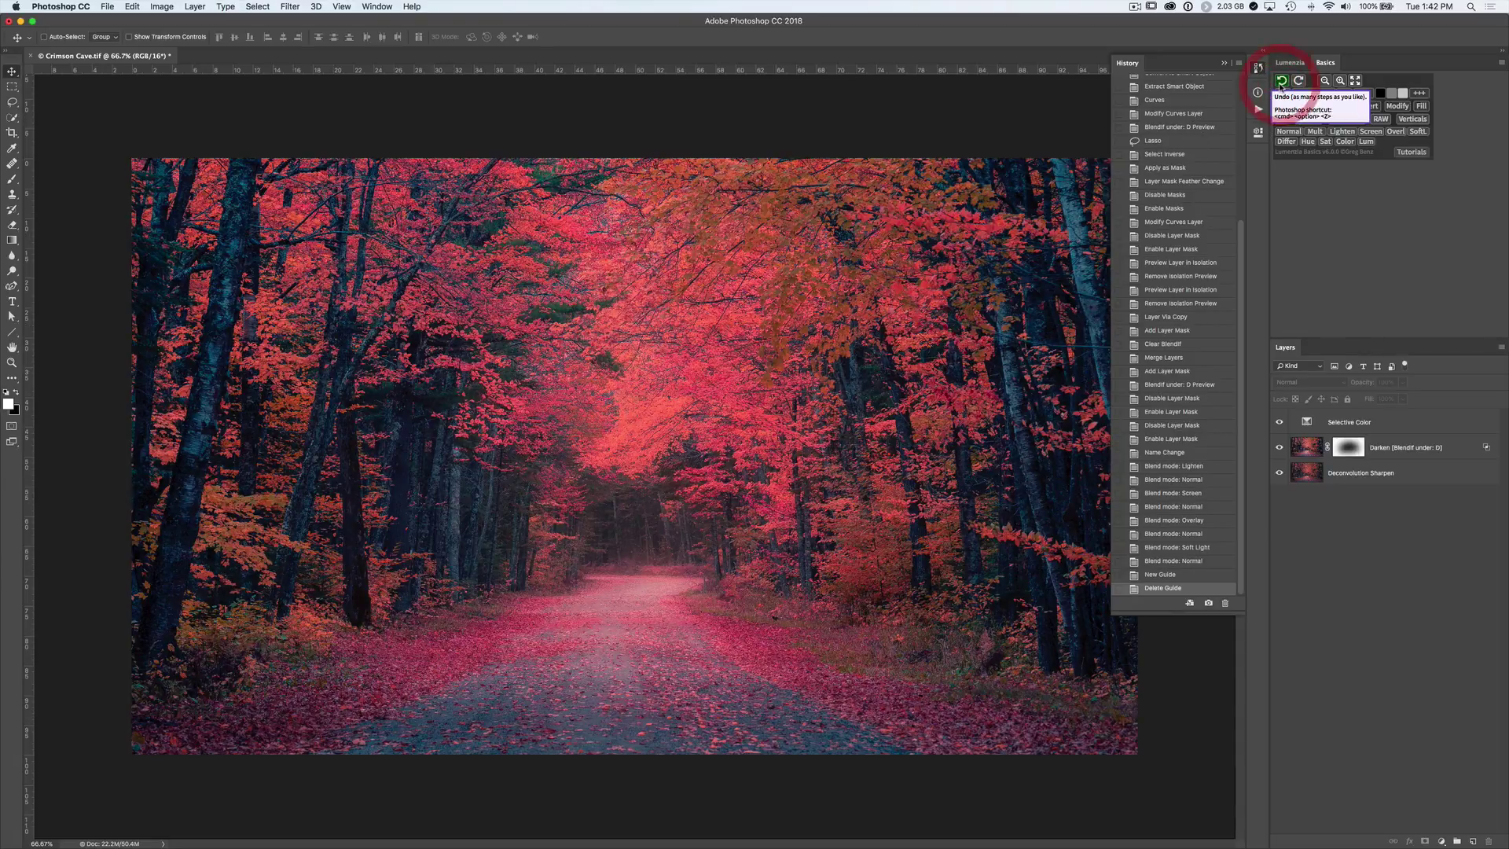
left_click(1281, 82)
left_click(1280, 82)
left_click(1280, 82)
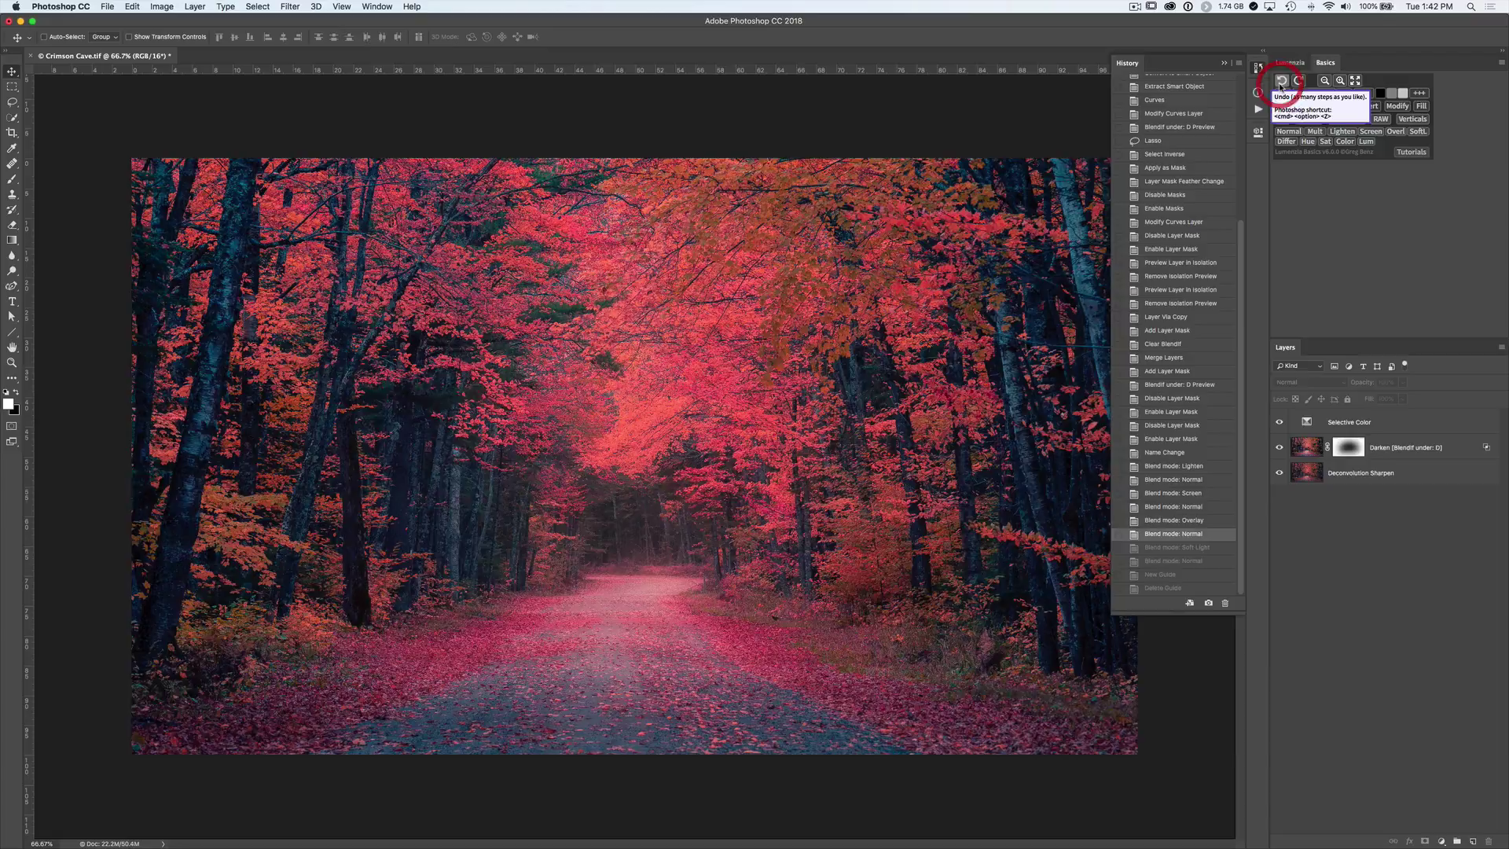
left_click(1281, 82)
left_click(1299, 81)
left_click(1299, 81)
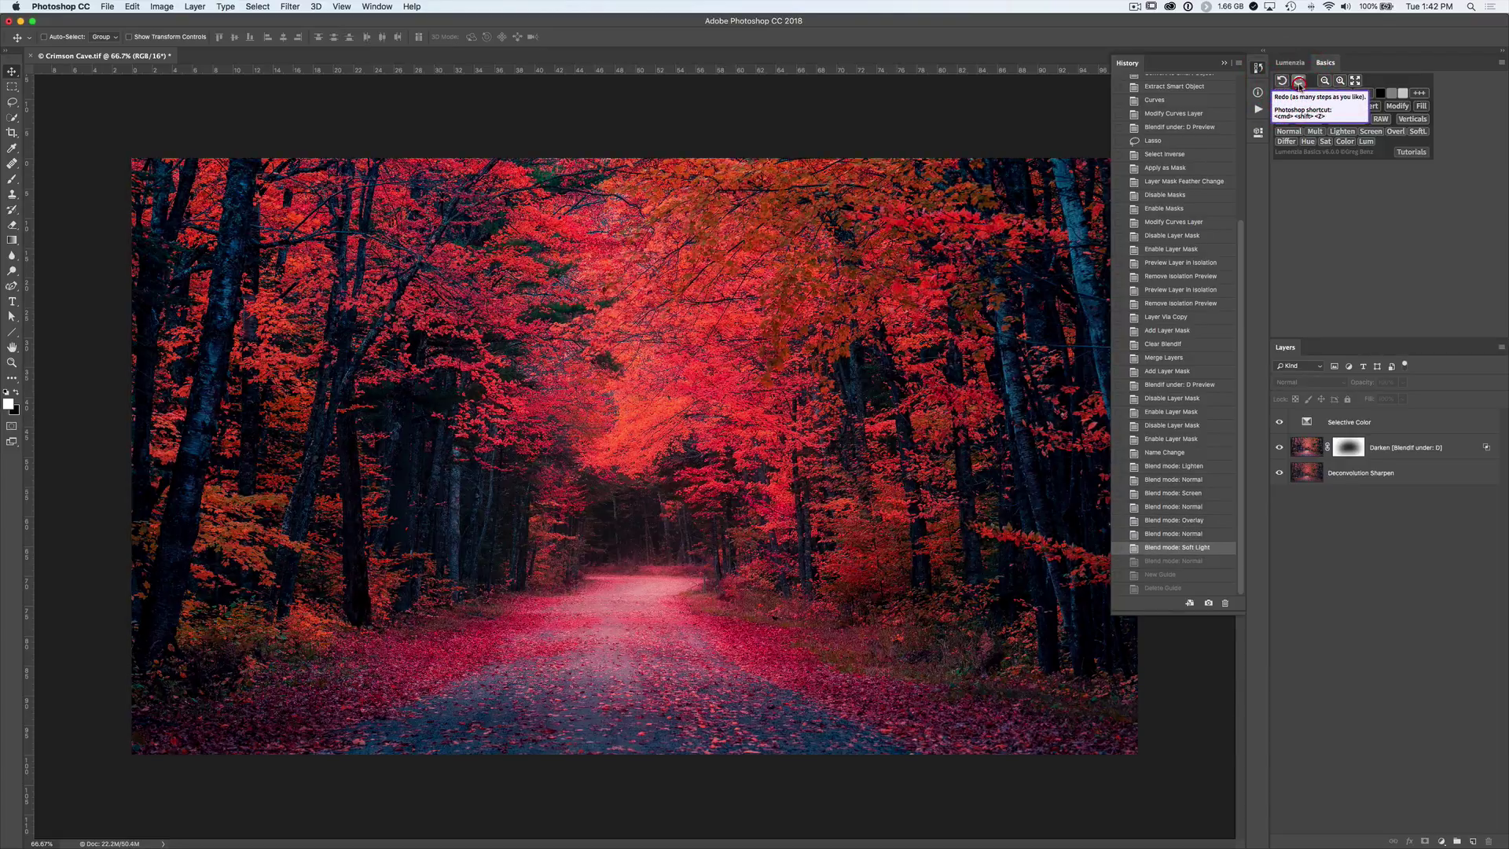
left_click(1298, 82)
left_click(1298, 82)
left_click(1298, 81)
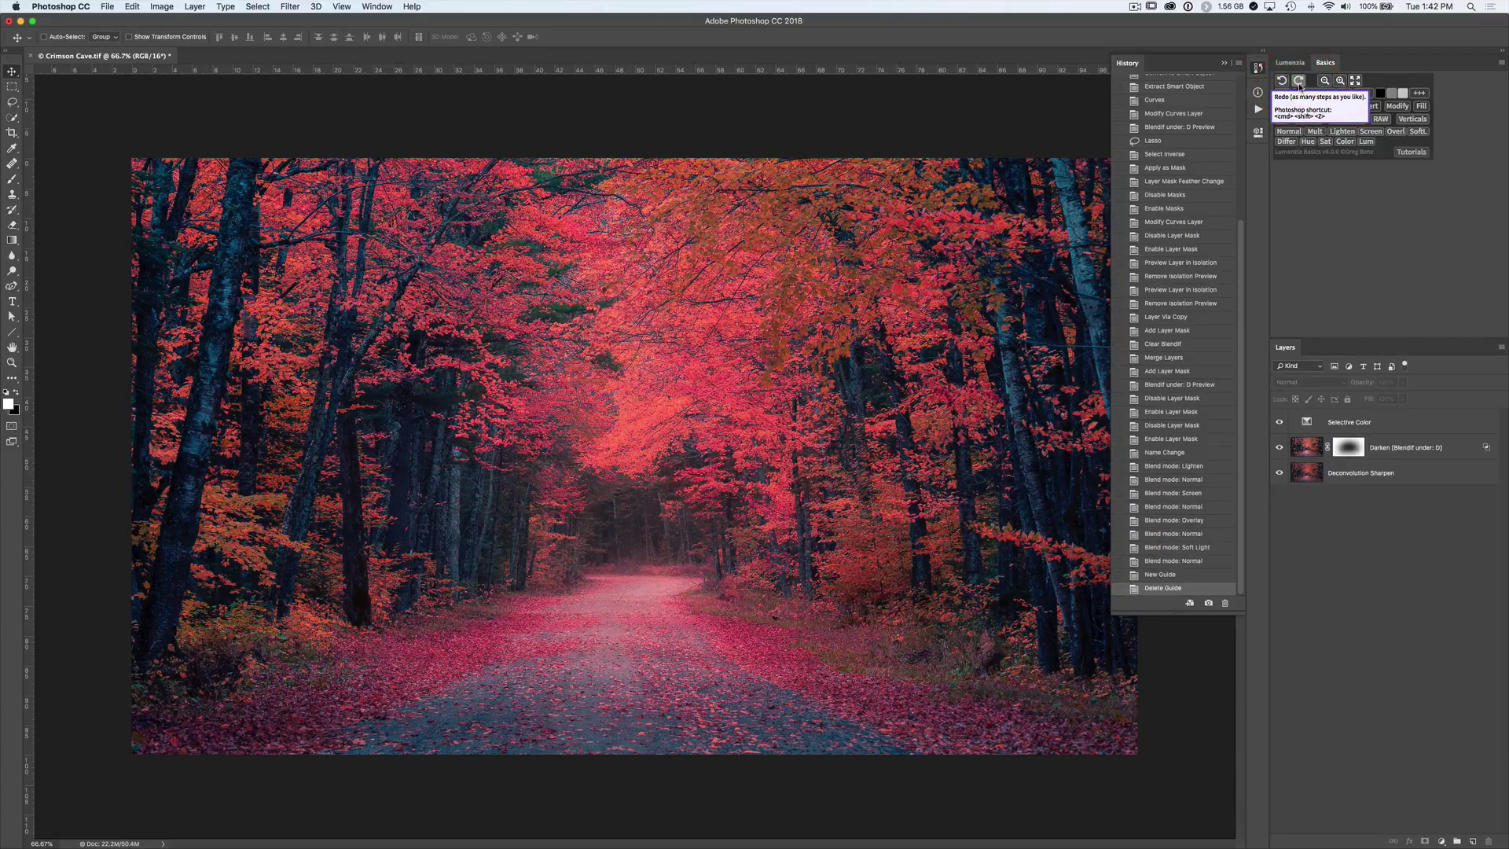
left_click(1259, 68)
left_click(1340, 82)
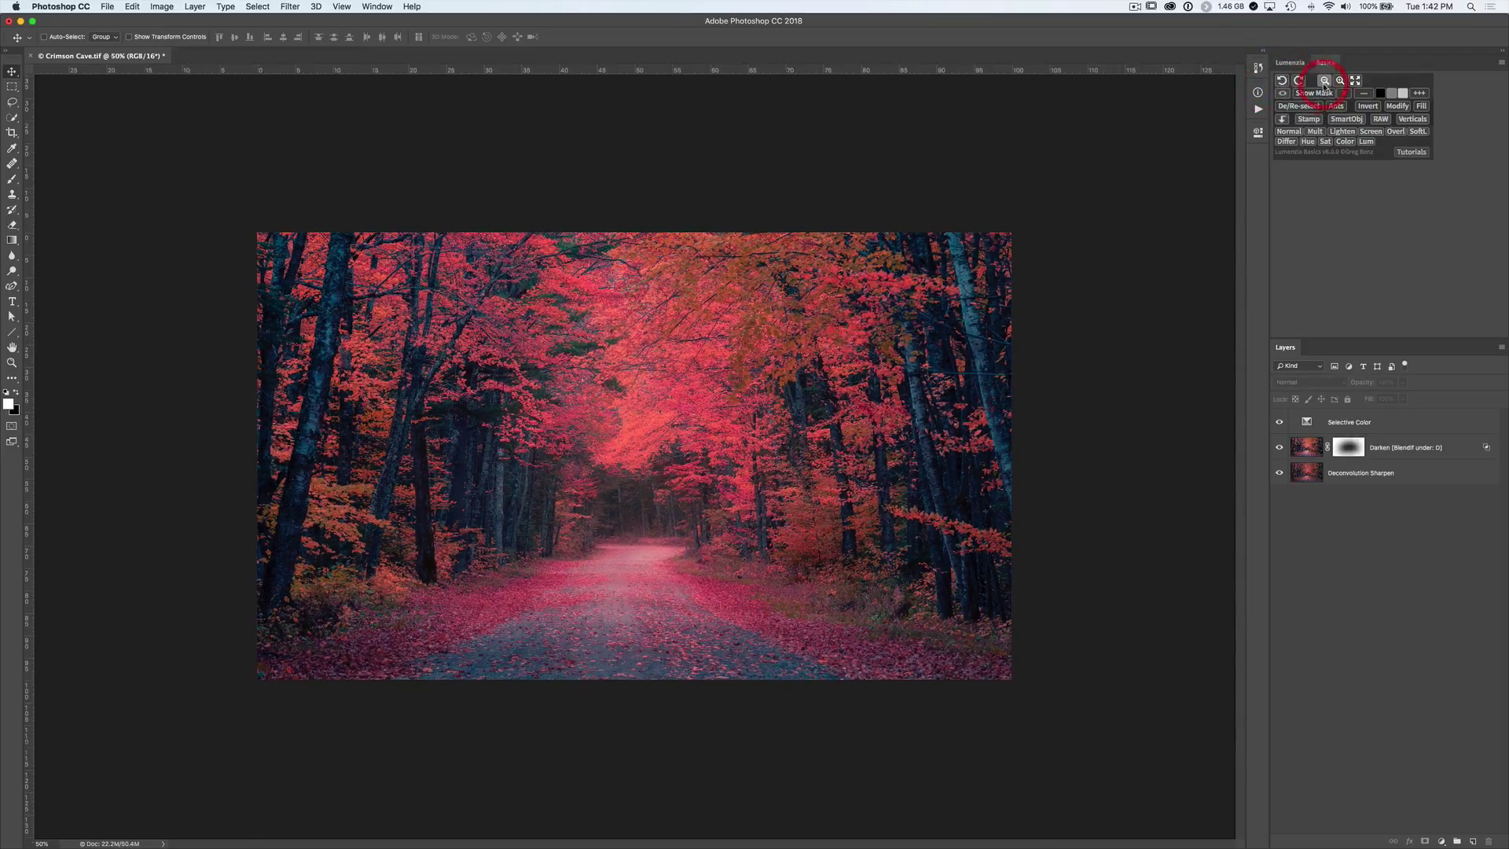
left_click(1340, 82)
left_click(1339, 82)
left_click(1340, 82)
left_click(1340, 81)
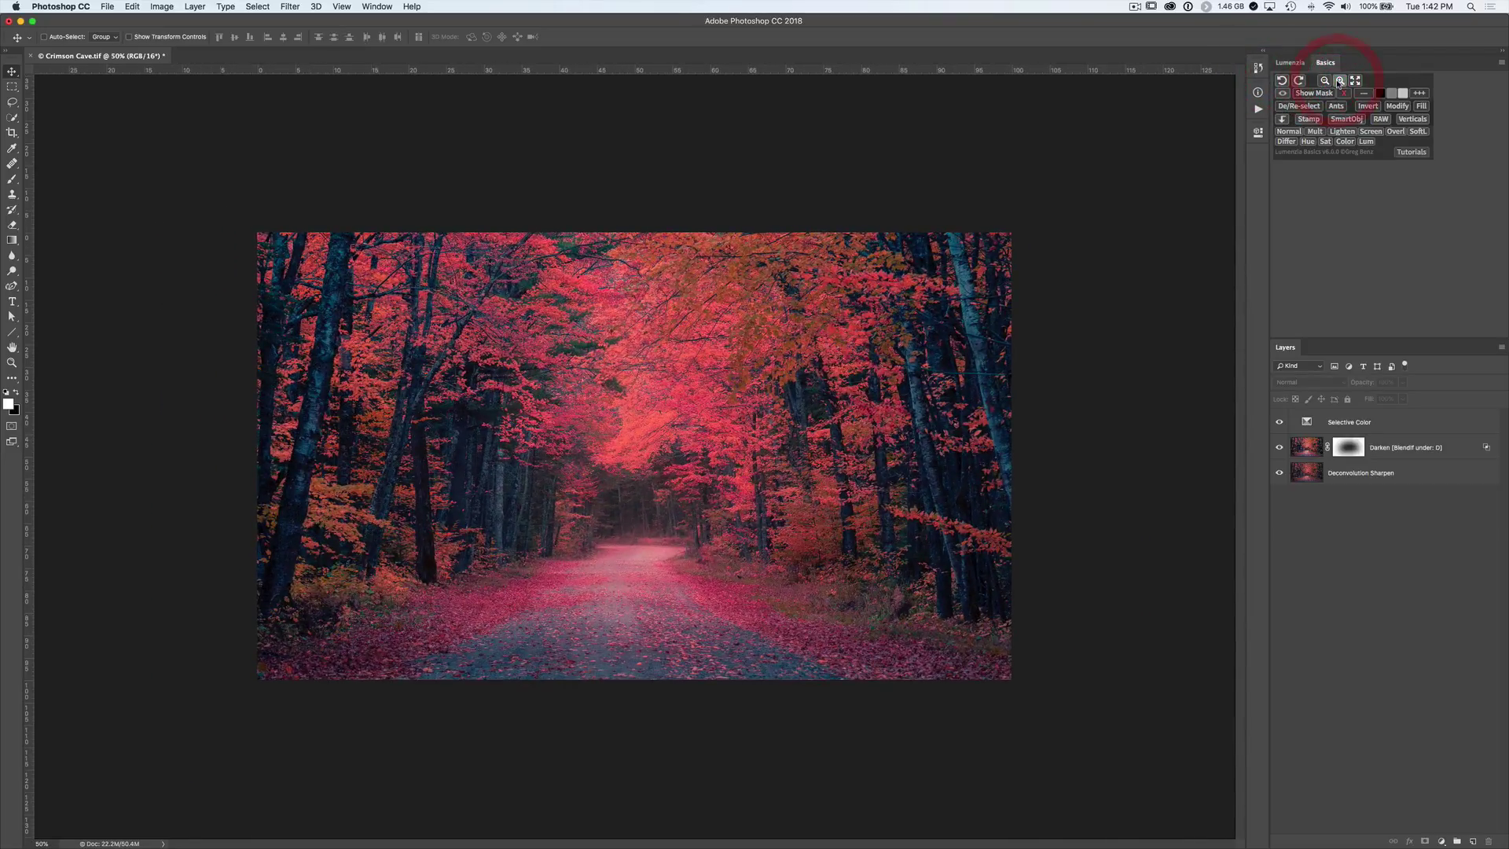
left_click(1355, 81)
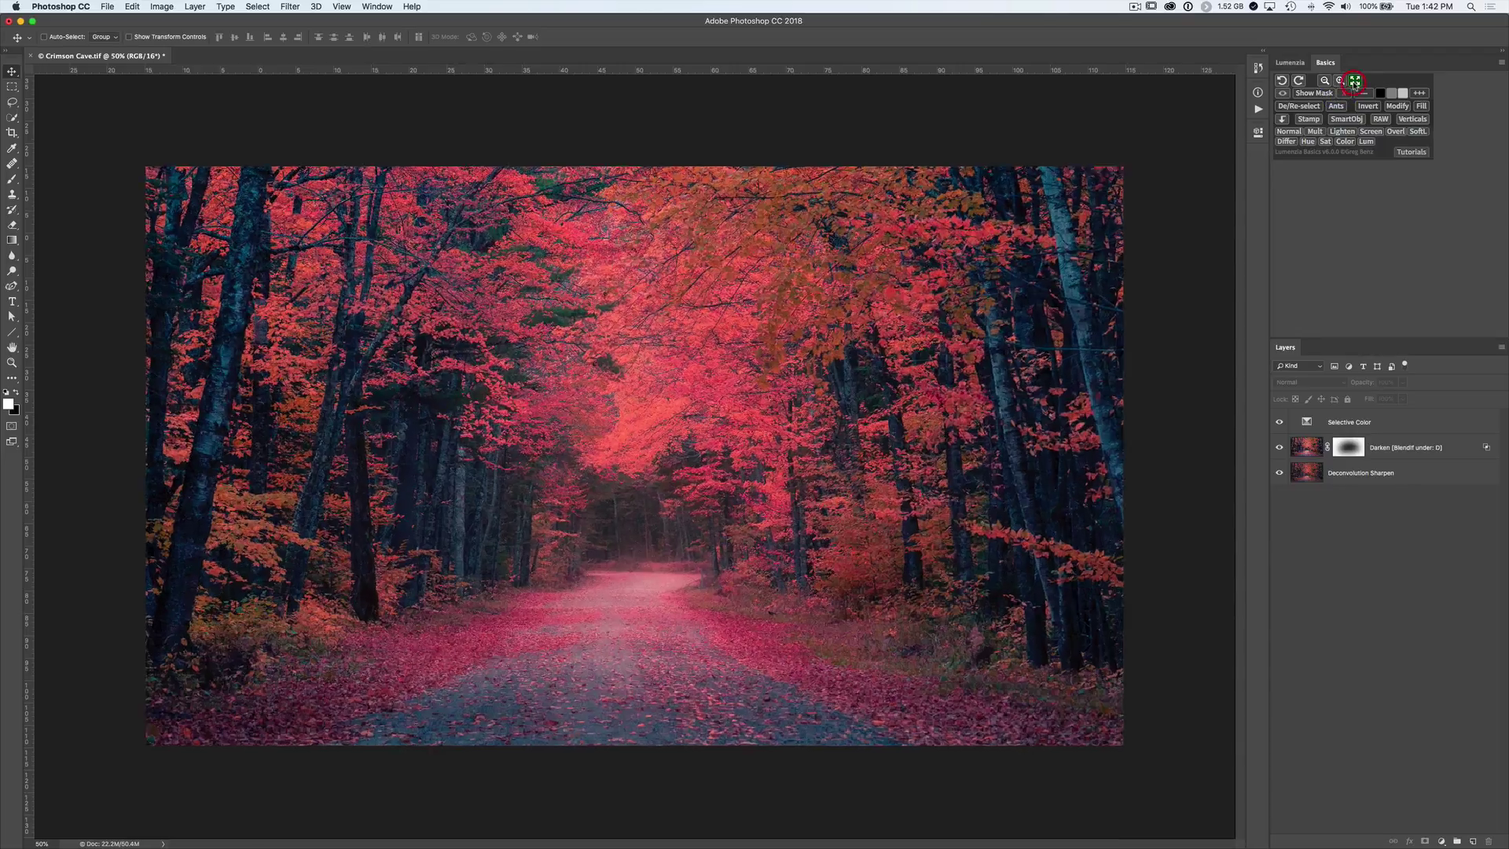
left_click(1325, 81)
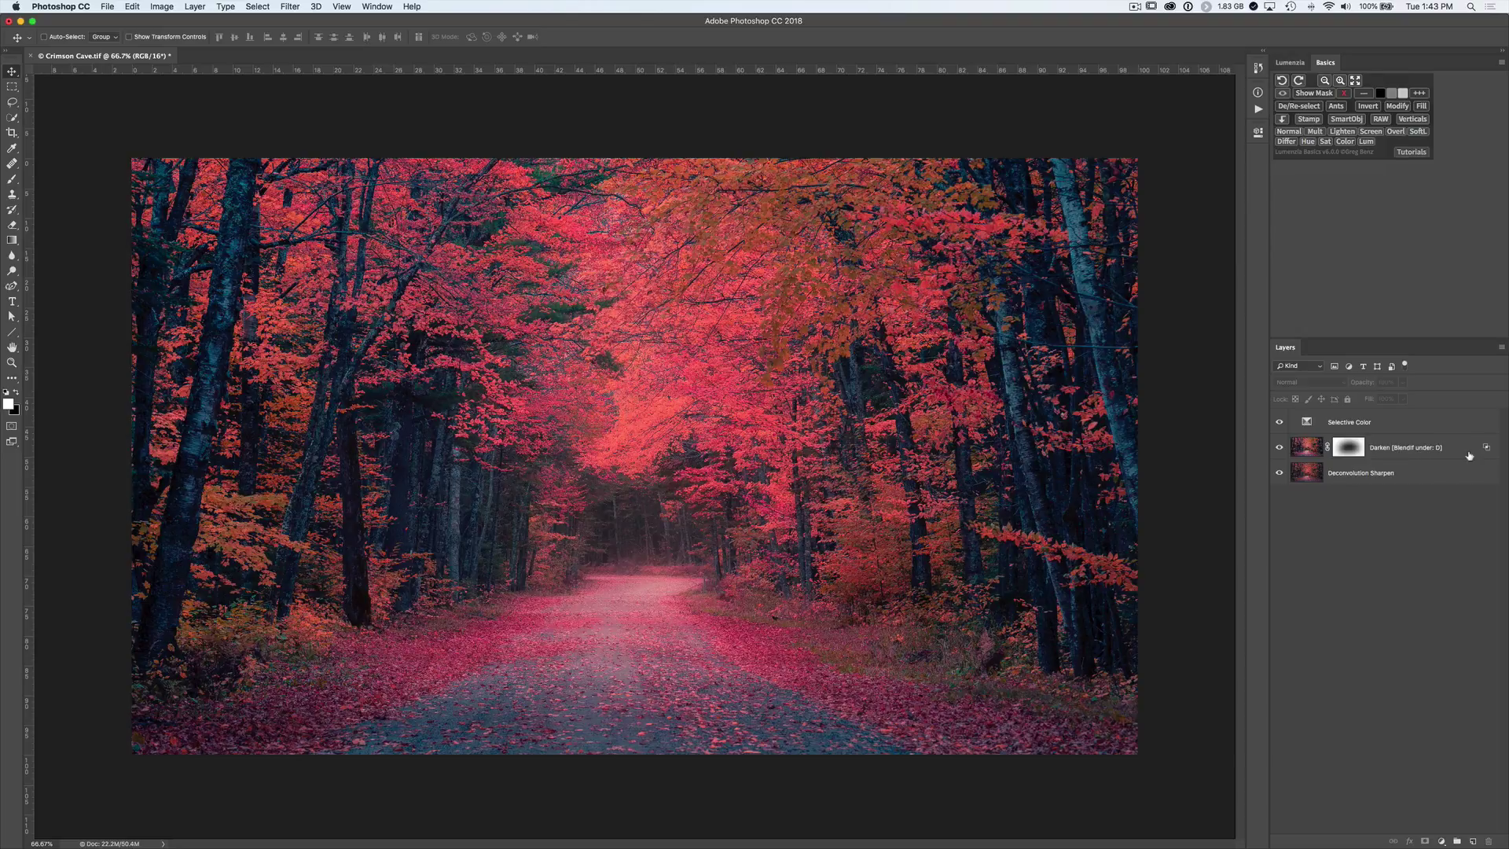
left_click(1309, 451)
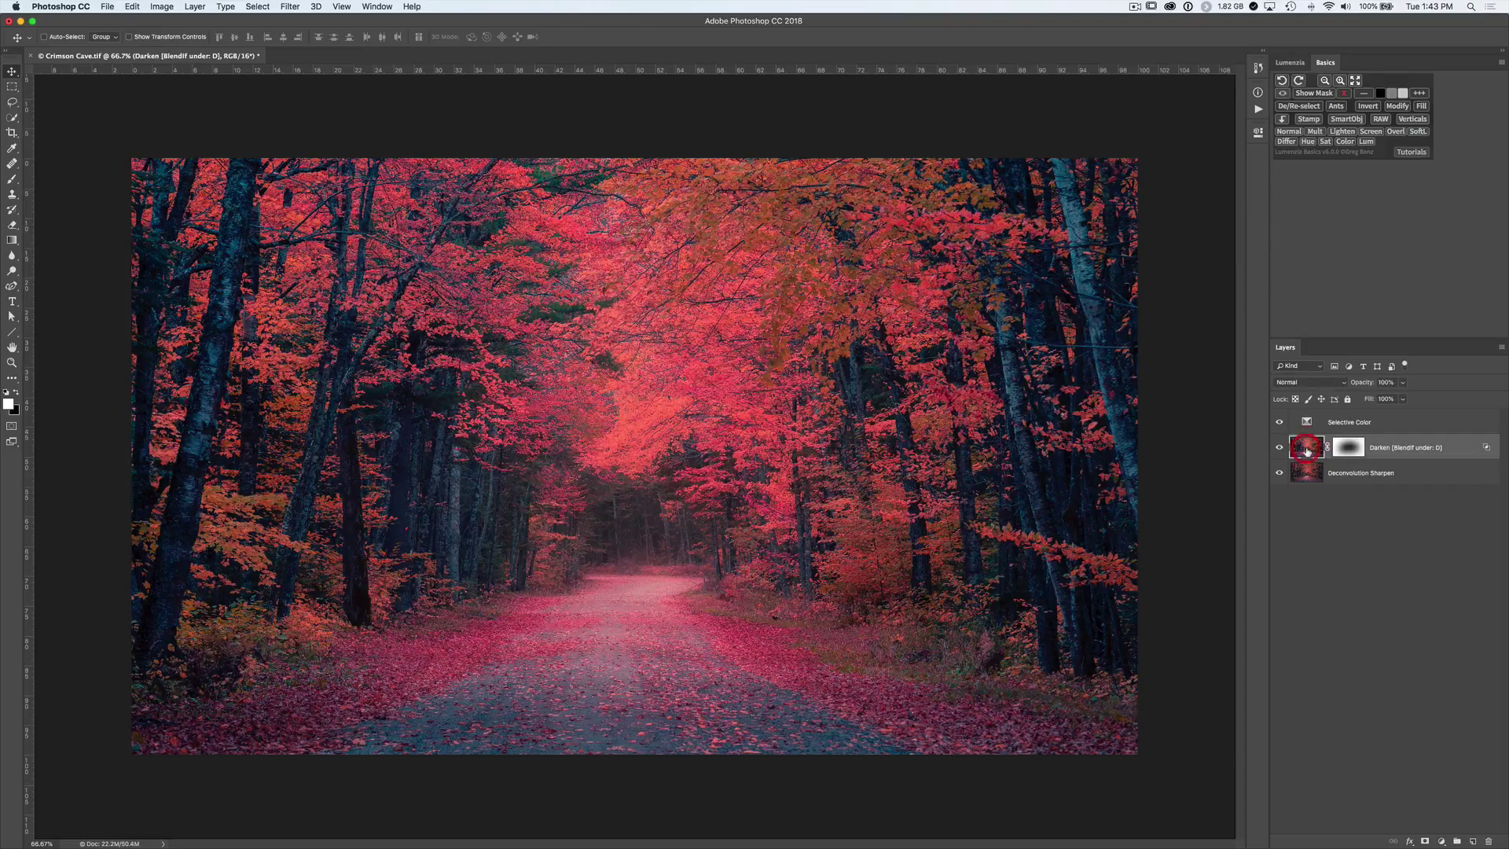
left_click(1283, 95)
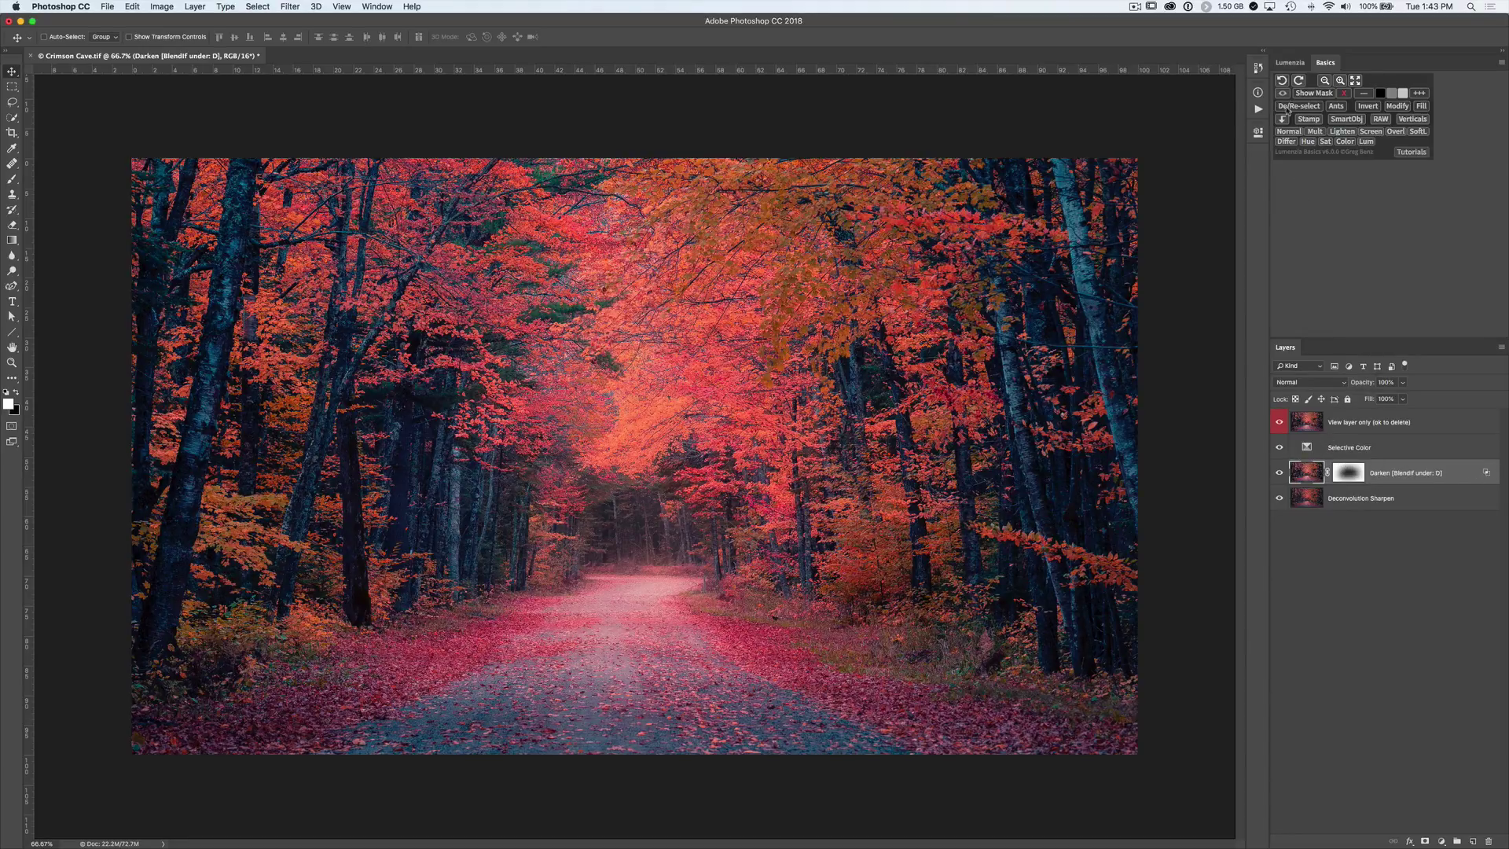
left_click(1282, 94)
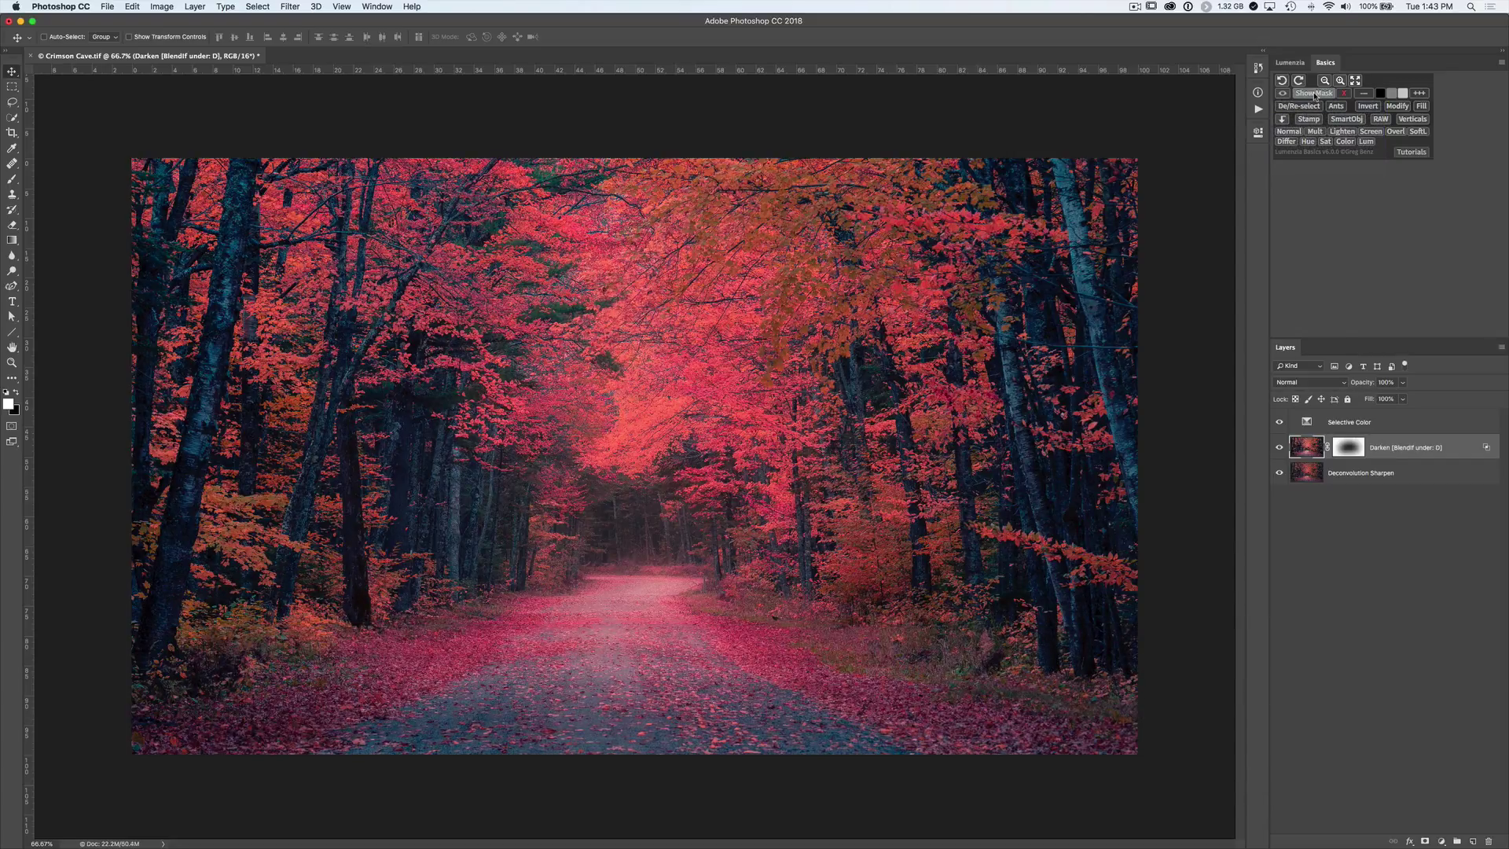
left_click(1314, 94)
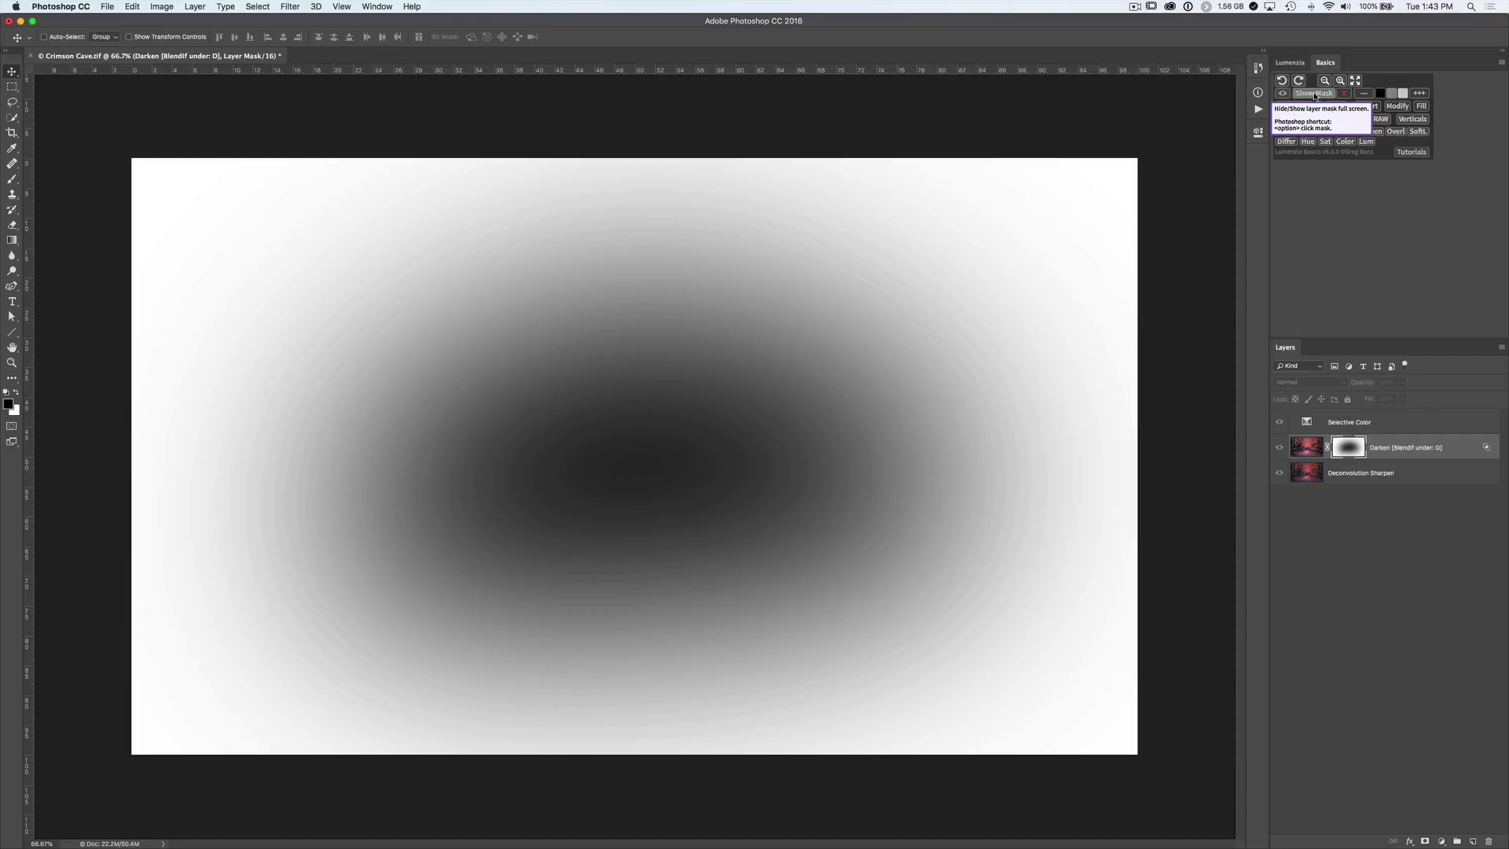
left_click(1314, 93)
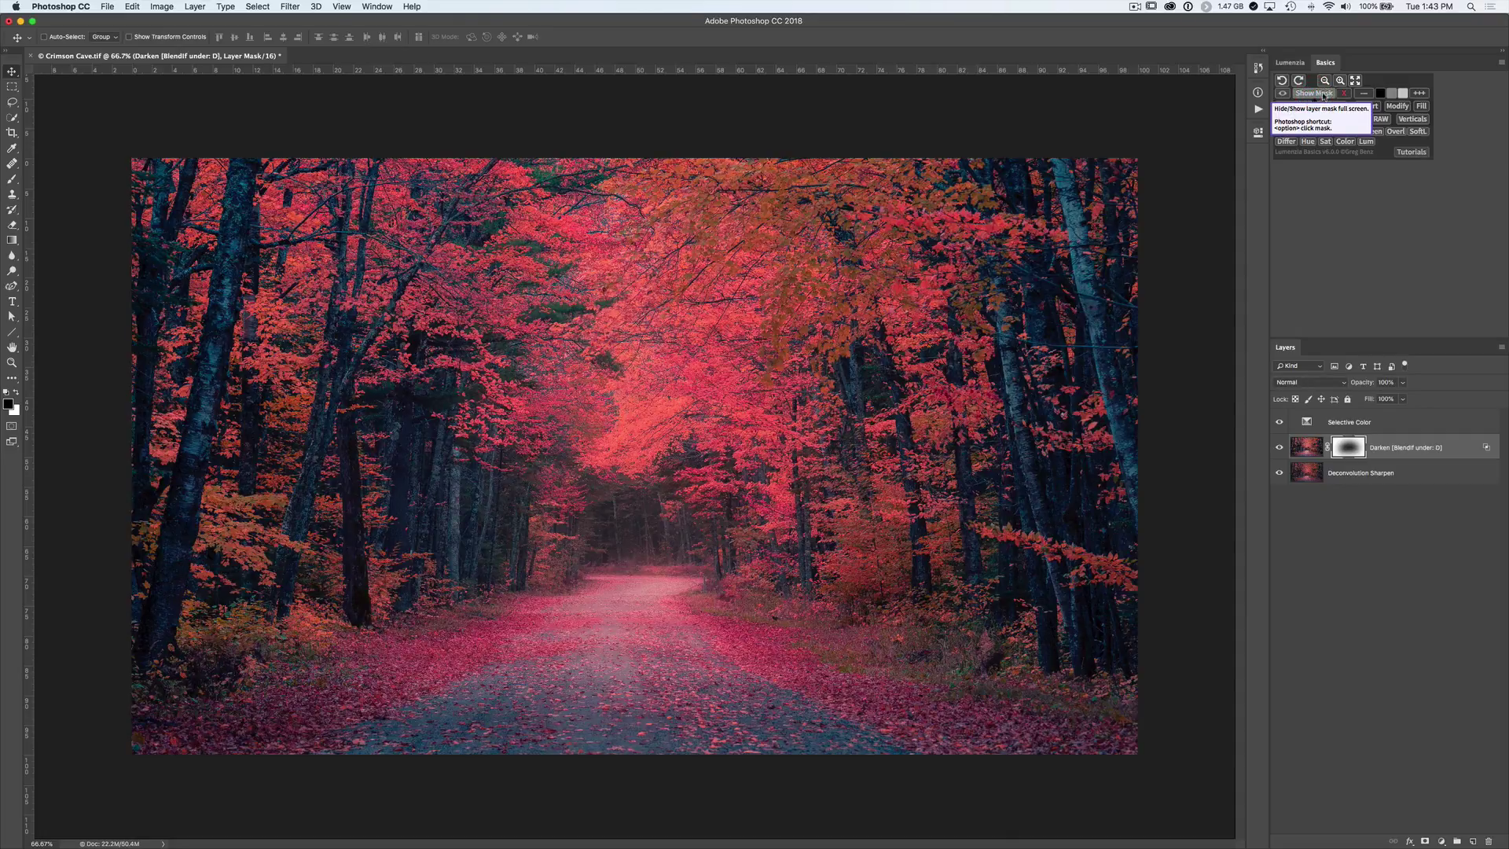
left_click(1343, 94)
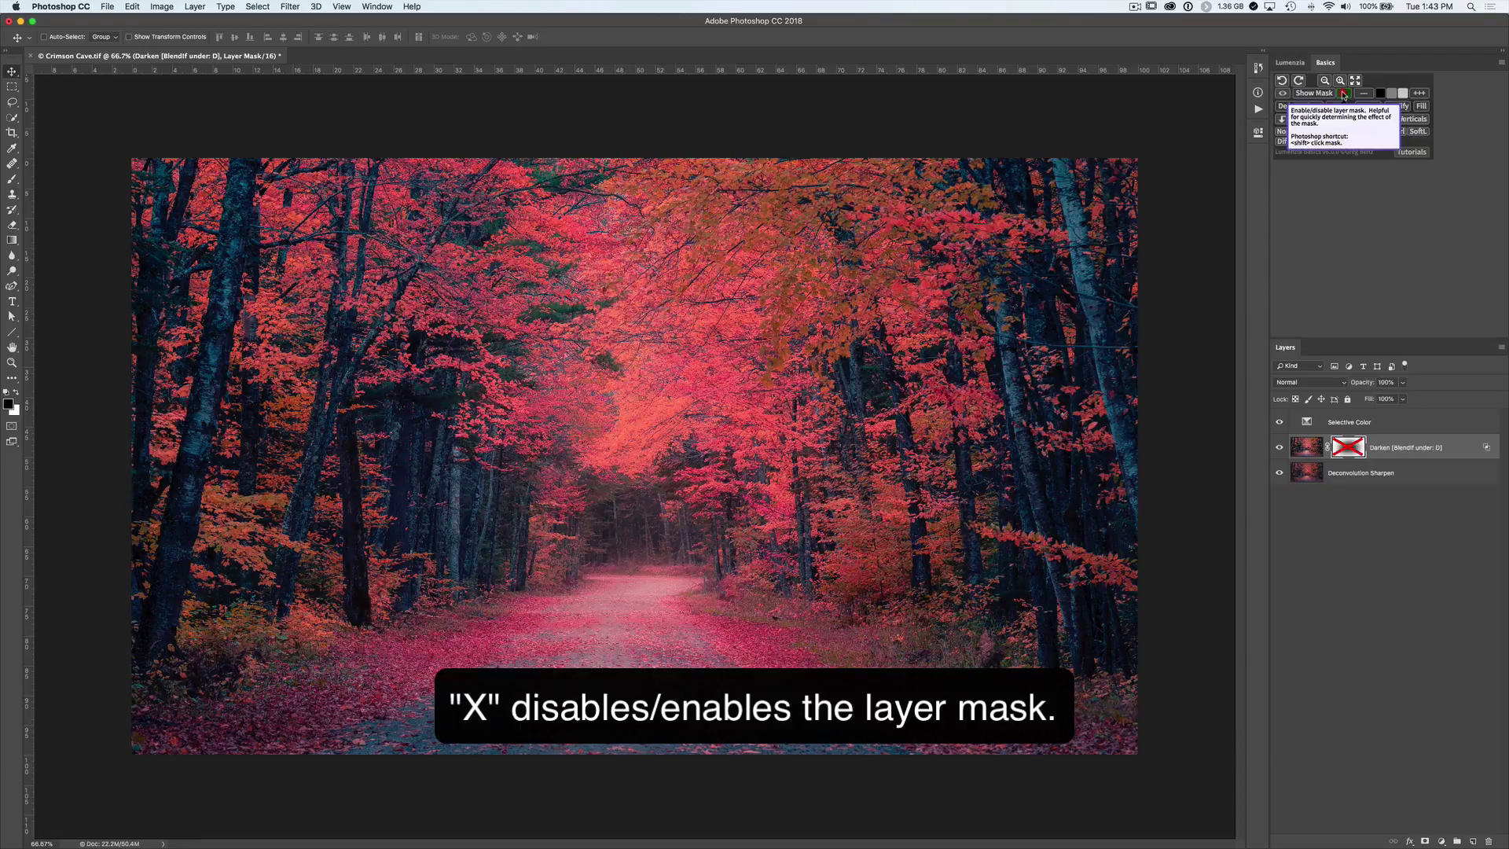
left_click(1343, 94)
left_click(1344, 95)
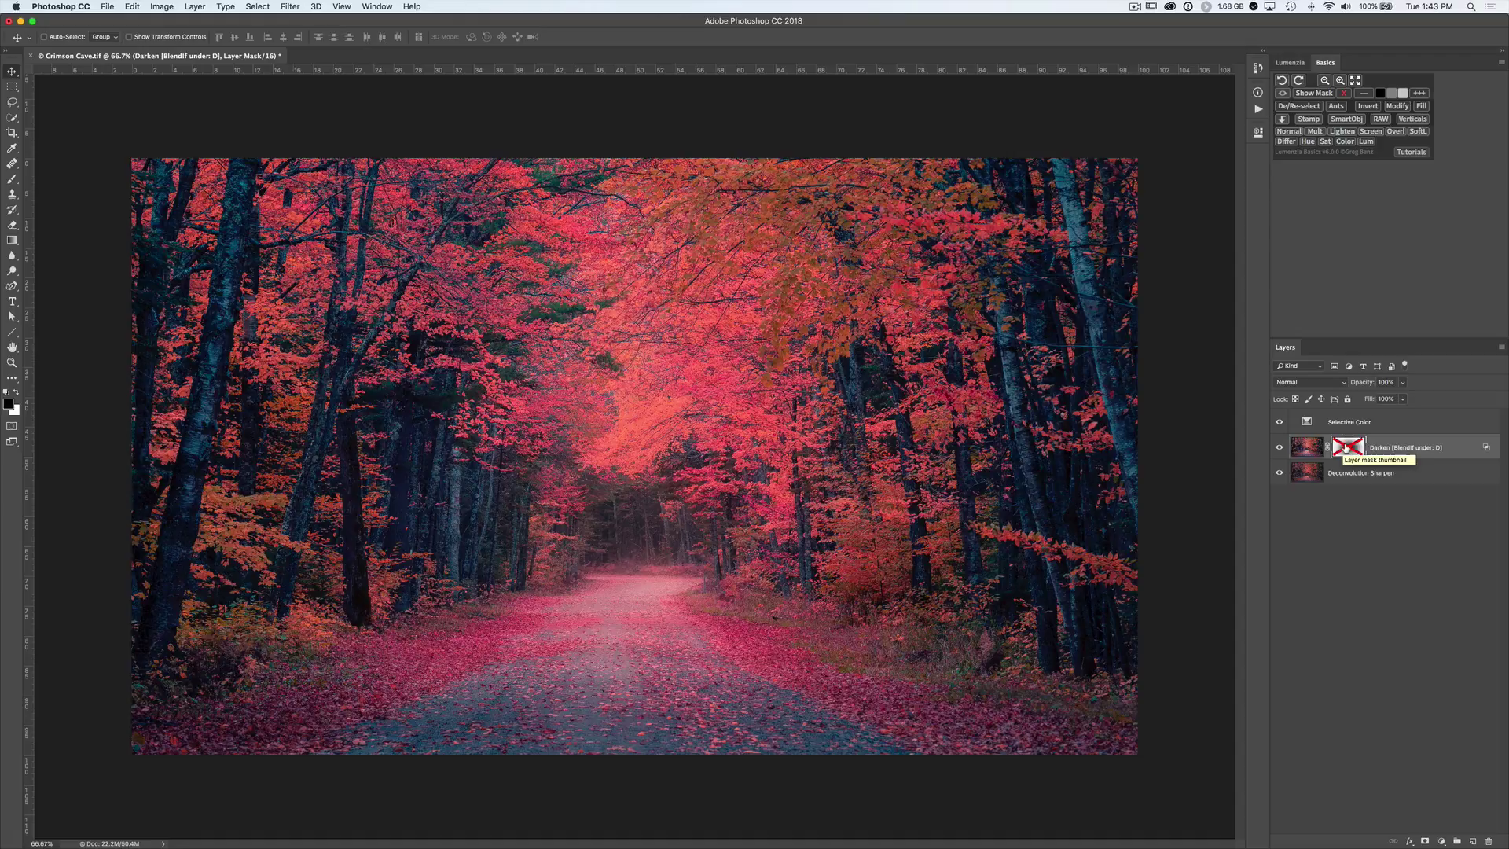
left_click(1343, 92)
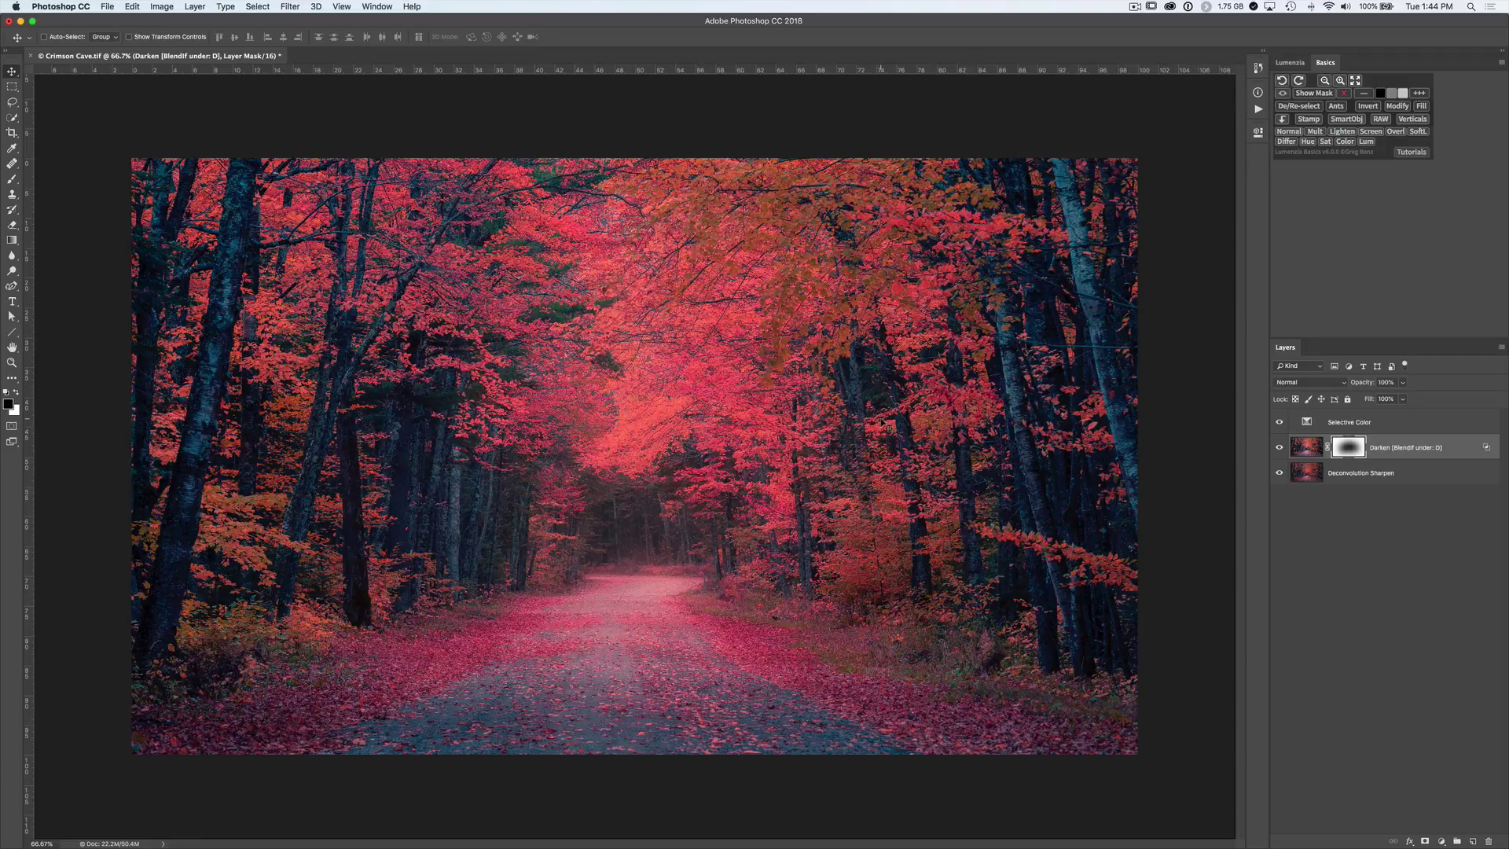
Draw a rectangular marquee over the upper-centre treetops, then deselect and reselect it twice.
key("m")
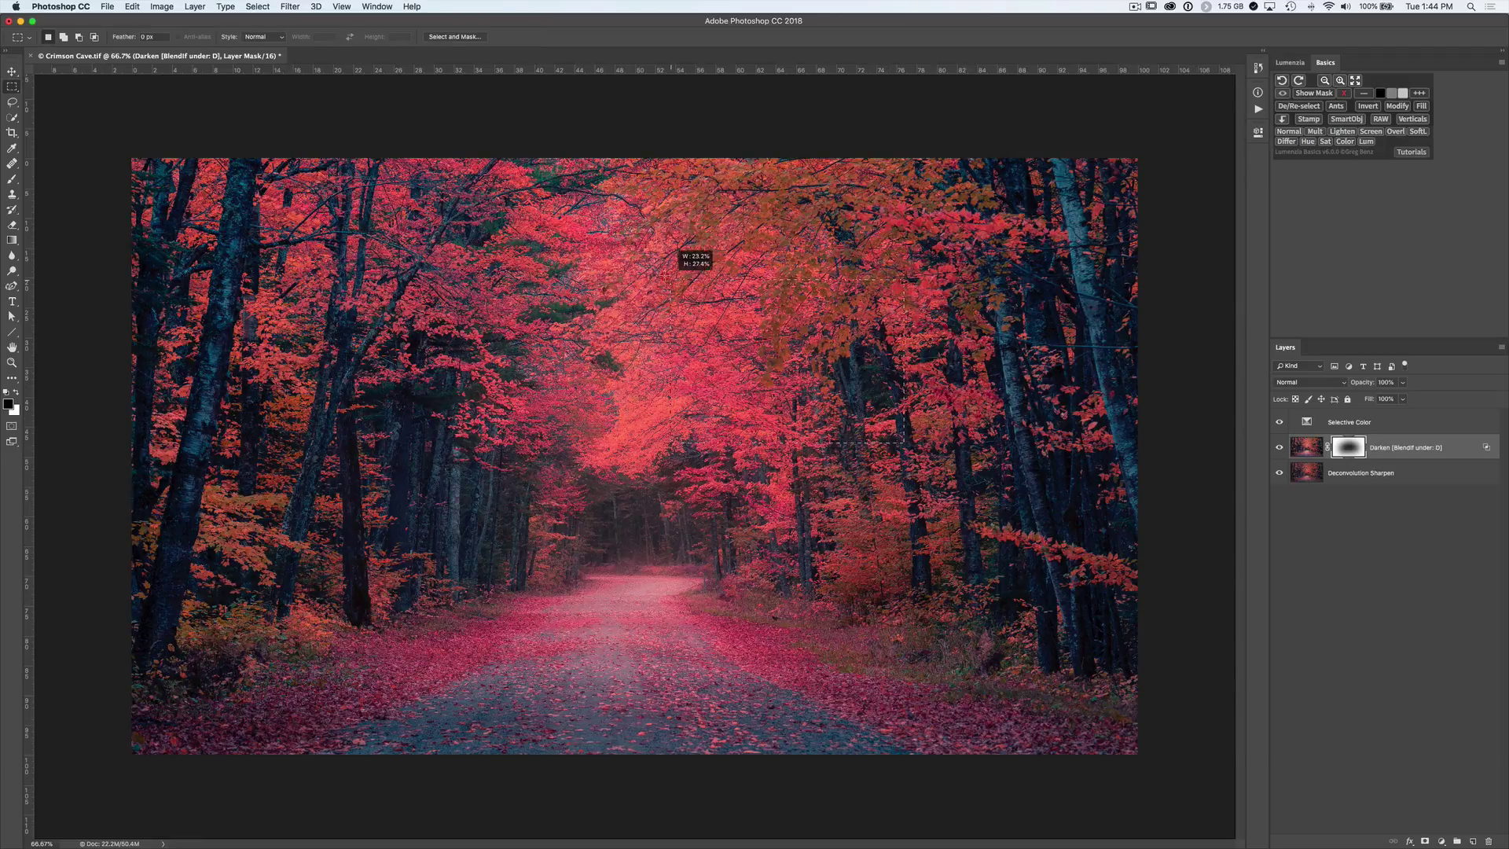
left_click_drag(665, 275, 904, 443)
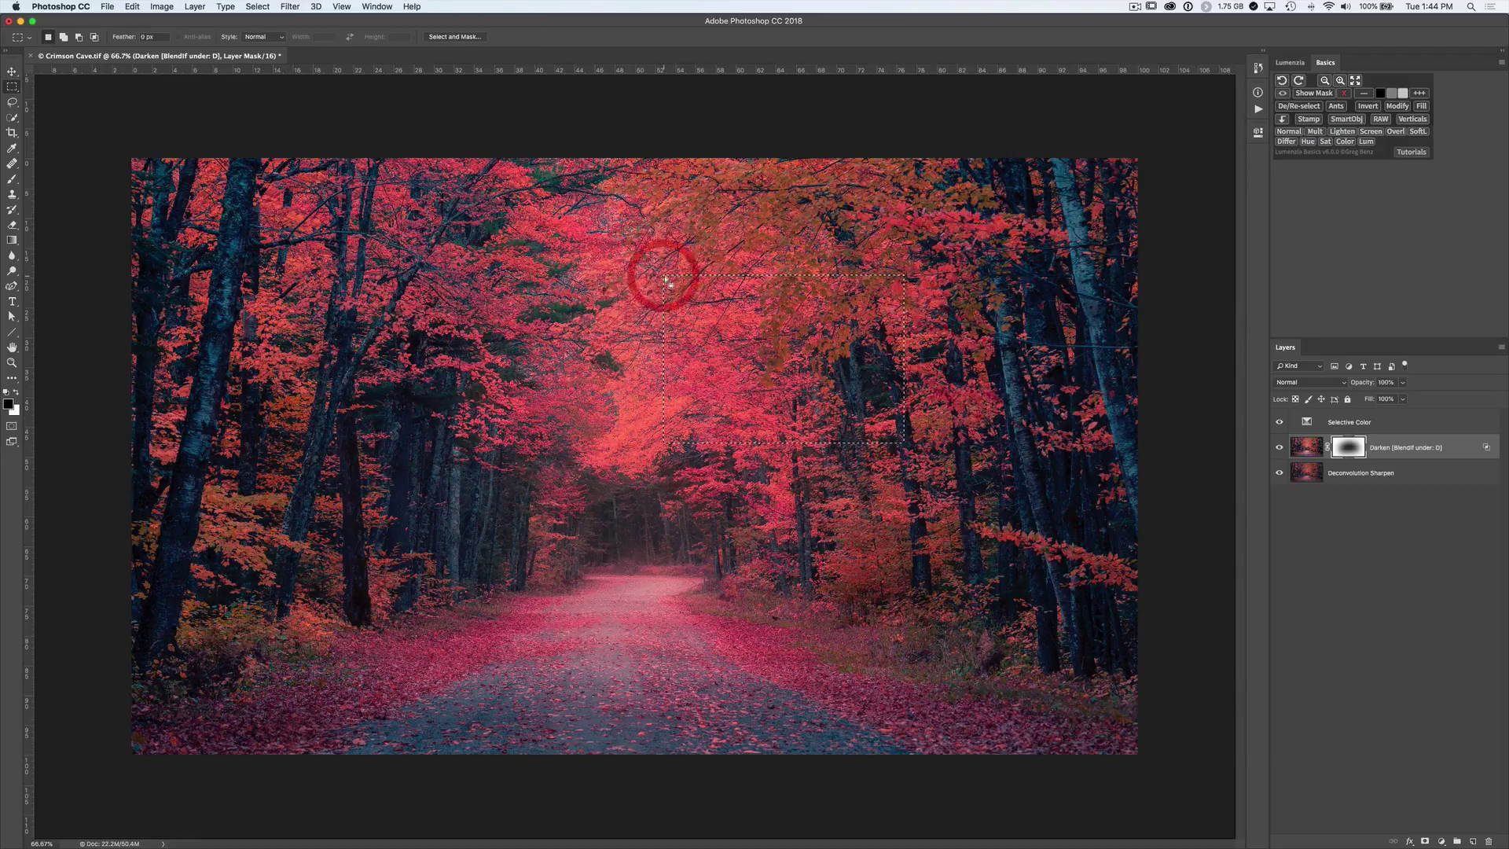
left_click(1301, 106)
left_click(1300, 106)
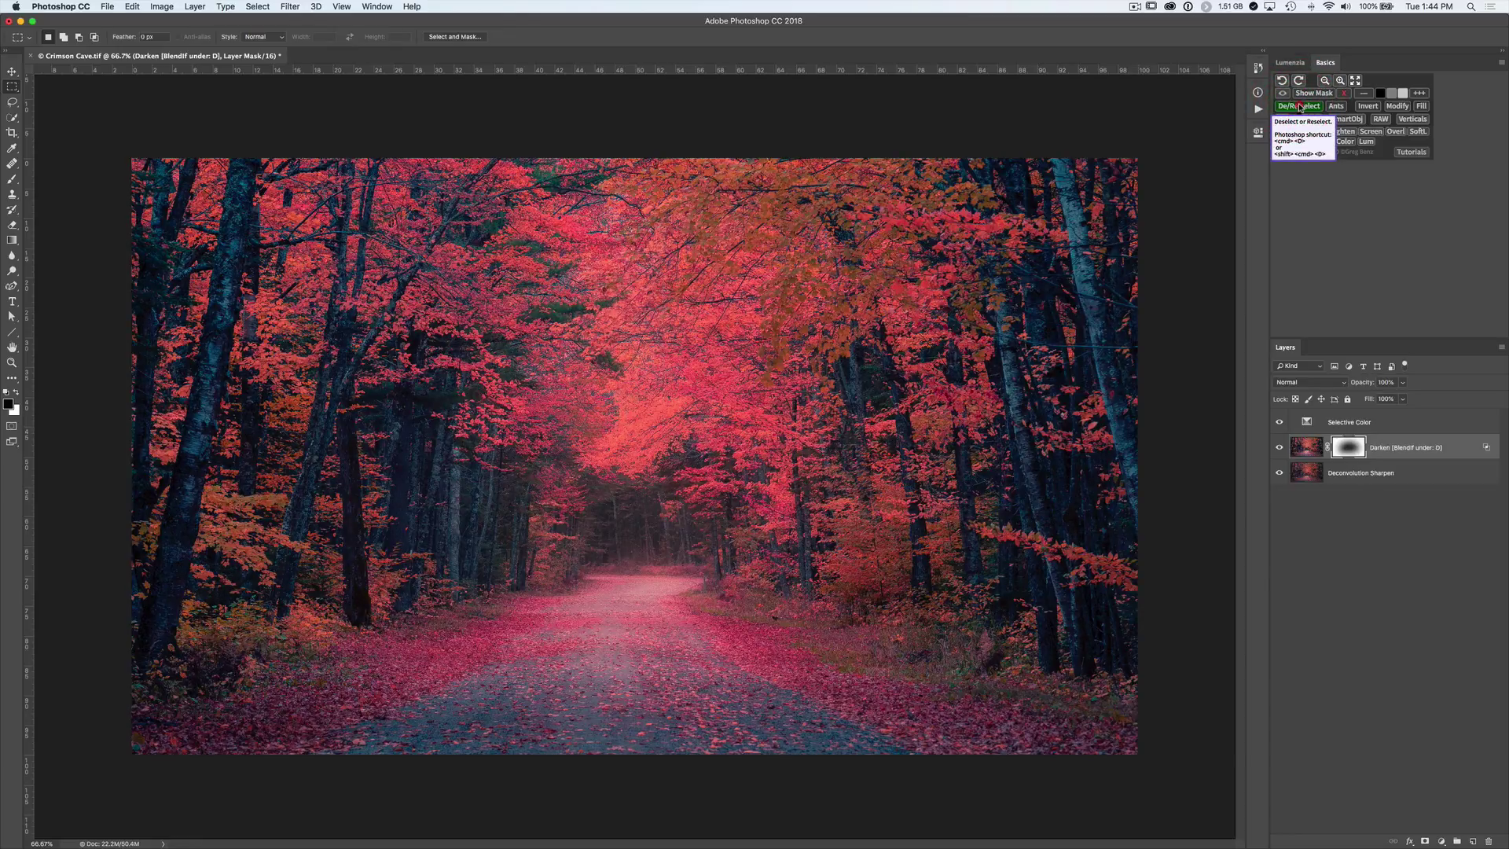
left_click(1300, 107)
left_click(1300, 106)
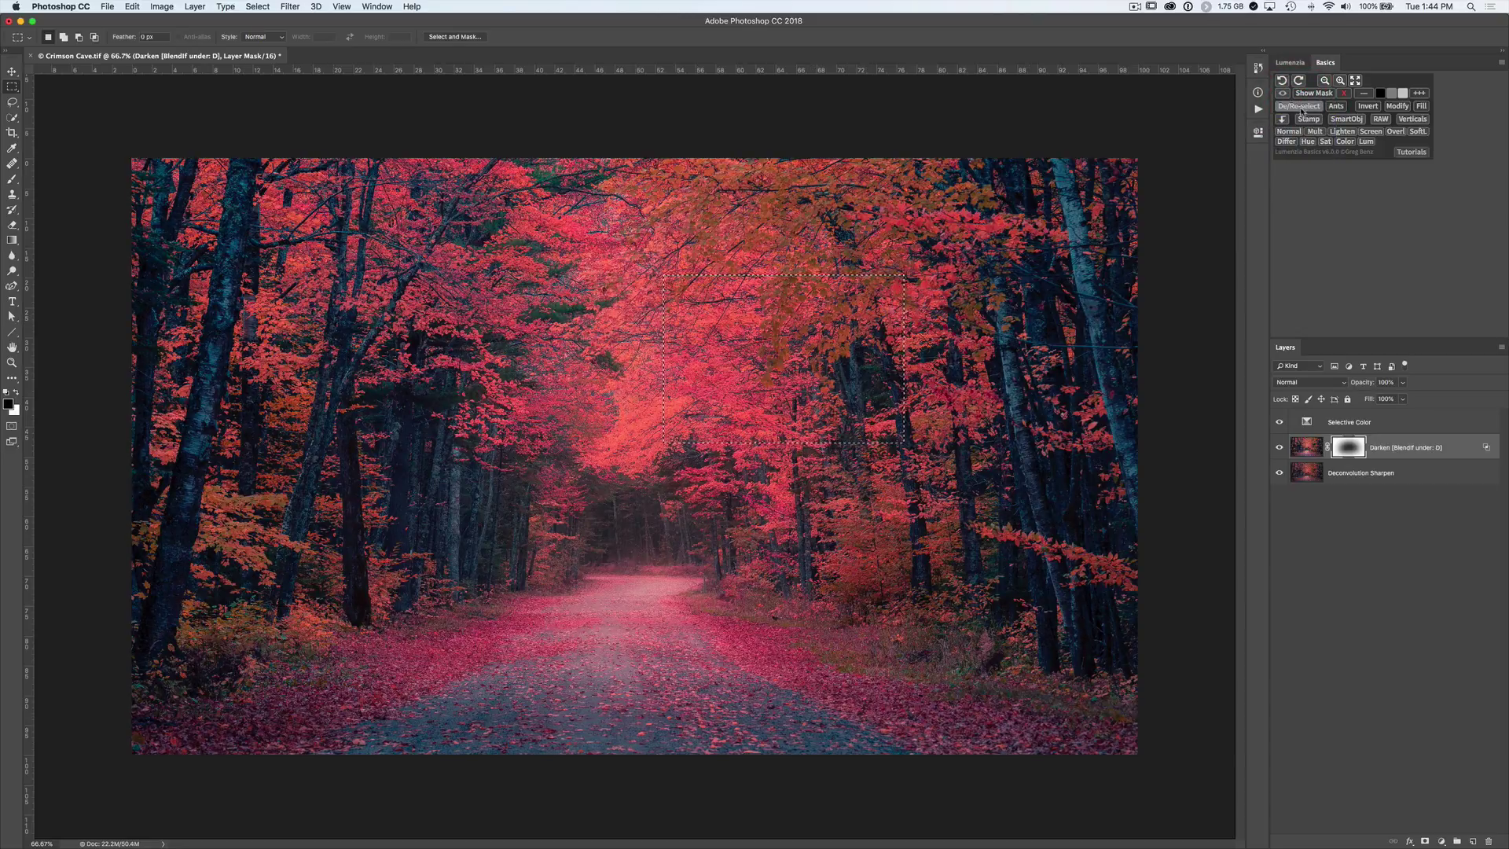
Toggle the selection outline (Ants) off and on twice.
left_click(1340, 108)
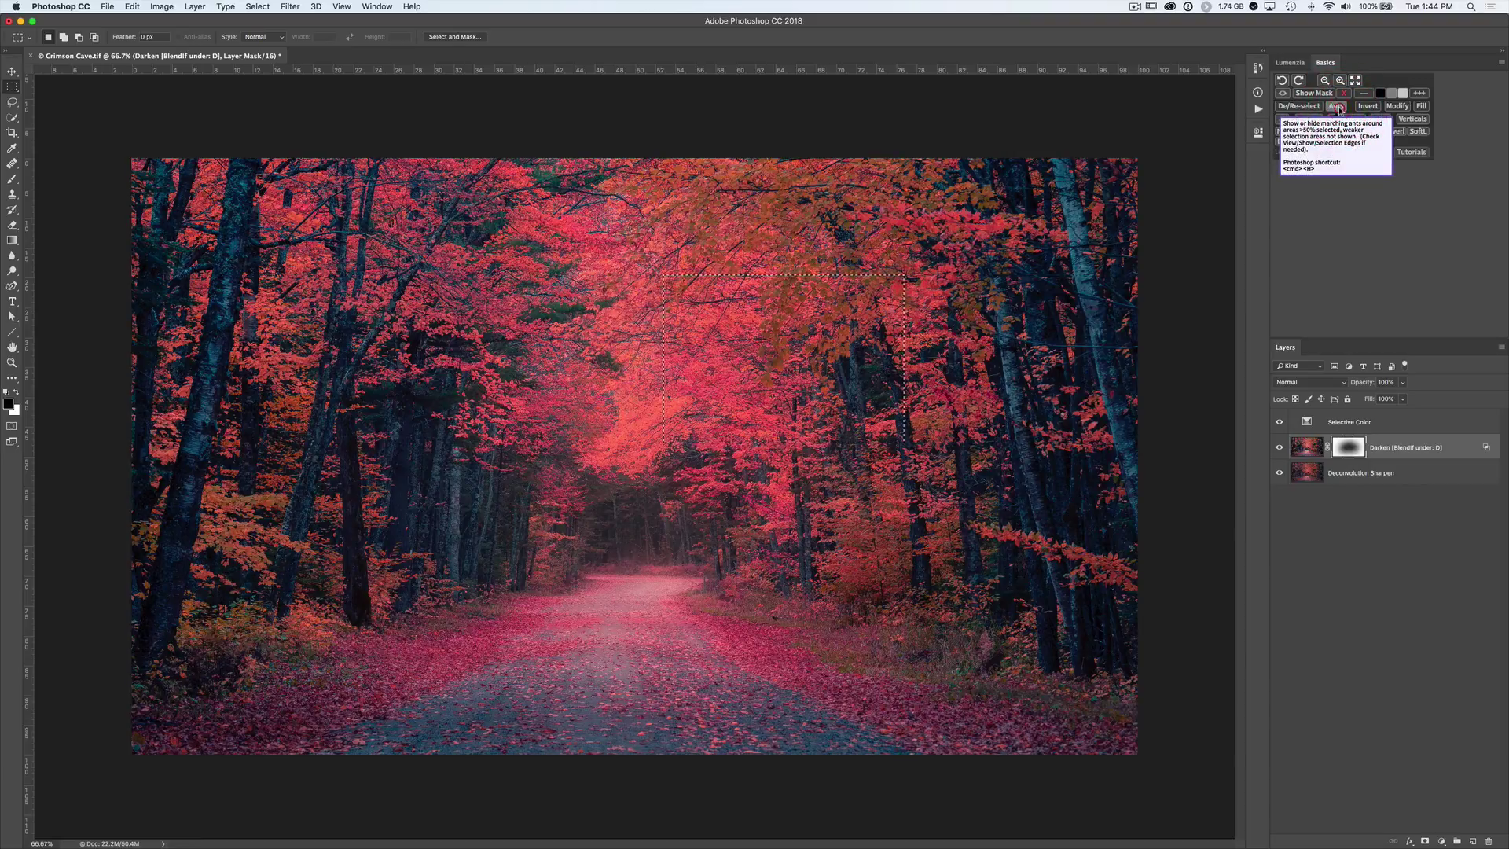
left_click(1340, 108)
left_click(1341, 108)
left_click(1340, 109)
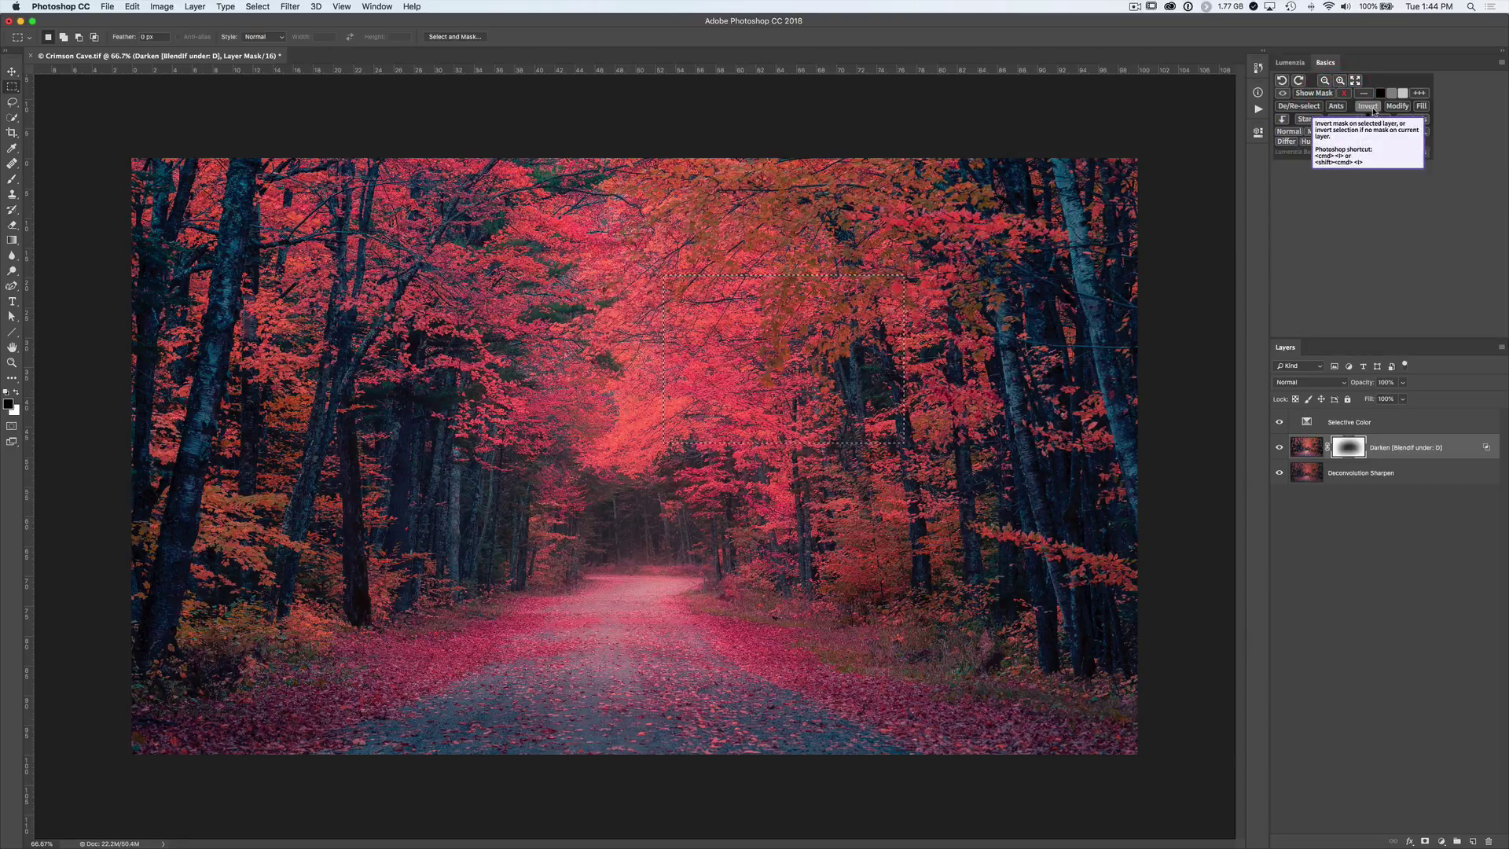
Invert the selection via Invert > OK, then revert it with Lumenzia Undo.
left_click(1372, 108)
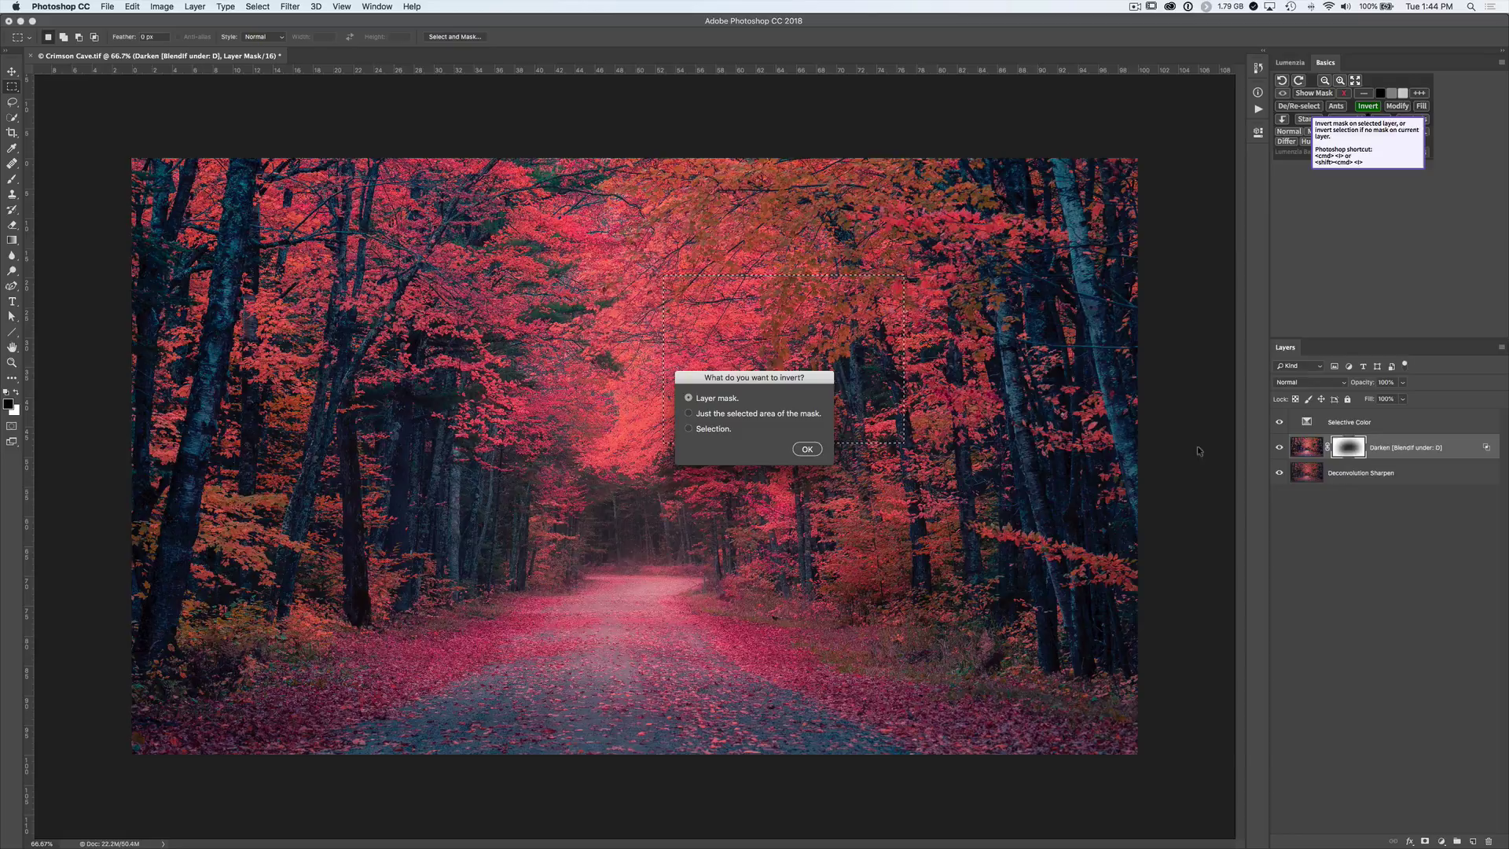
left_click(805, 450)
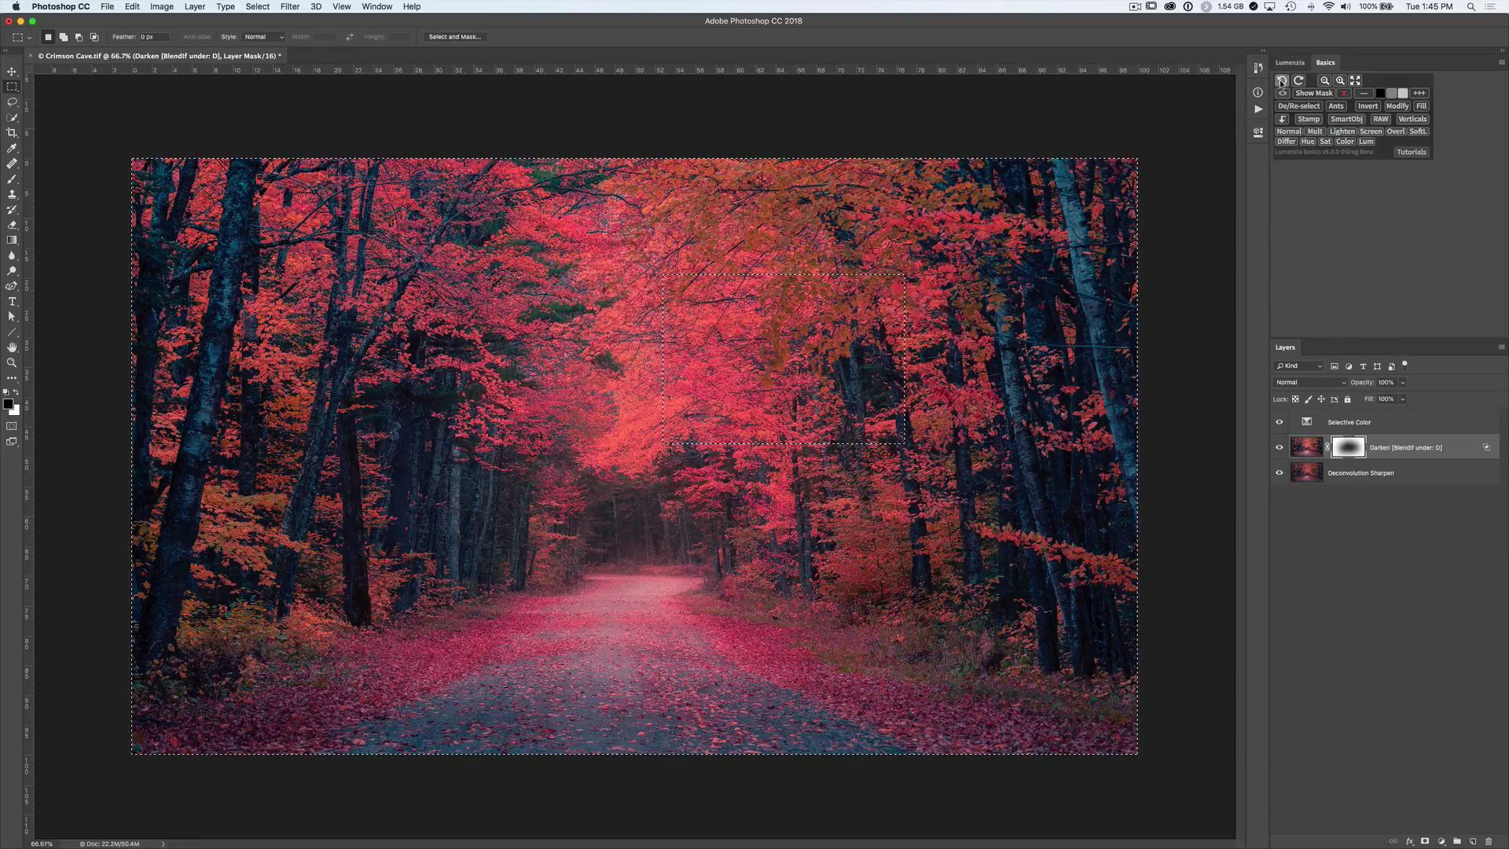
left_click(1281, 80)
Use Lumenzia Basics Modify to expand the selection by 100 and feather it by 10.
left_click(1399, 106)
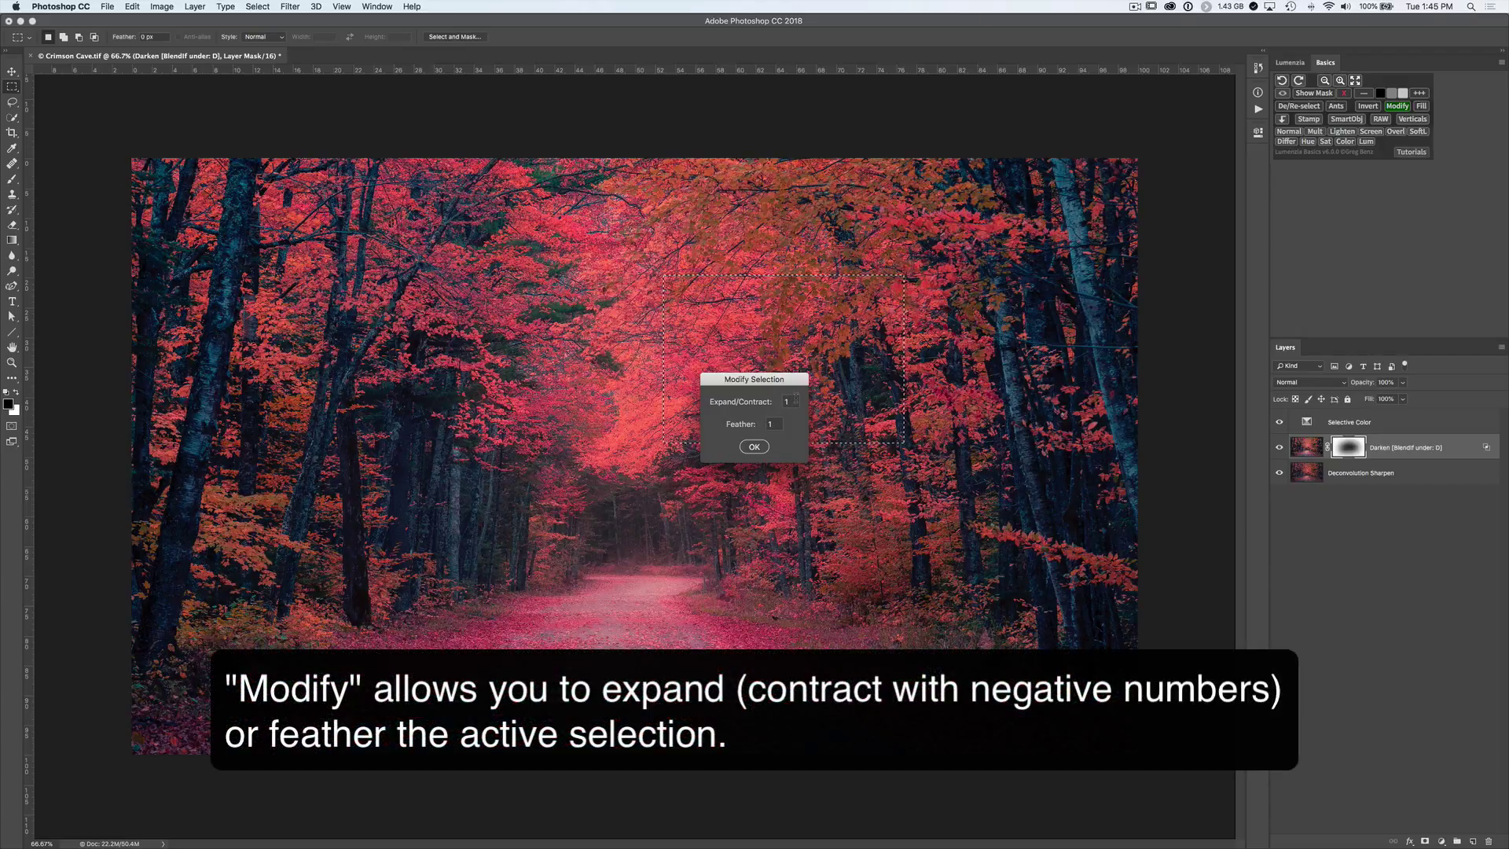
left_click(791, 401)
type("0")
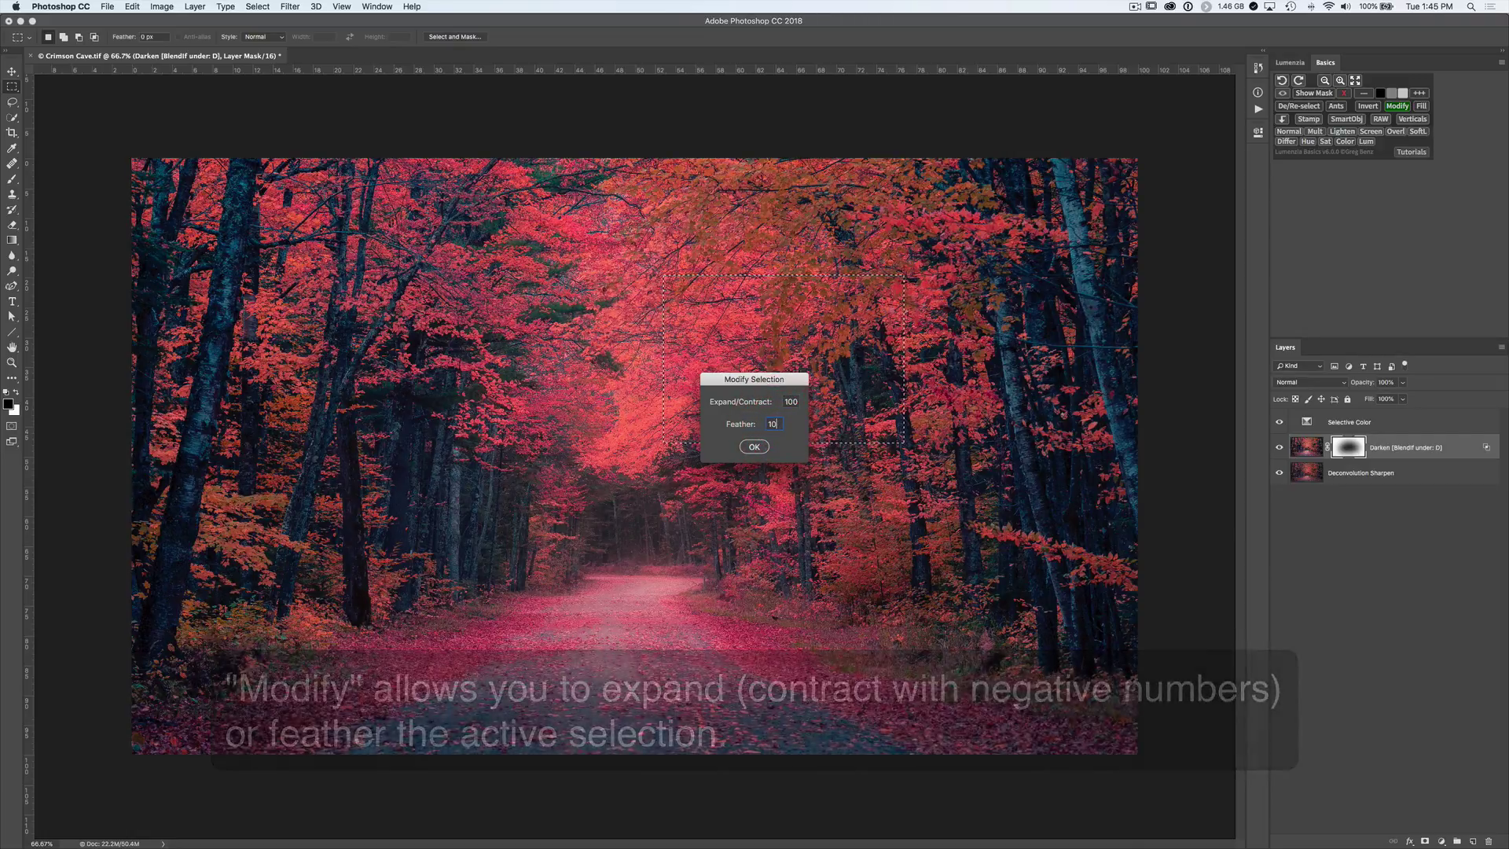
left_click(754, 446)
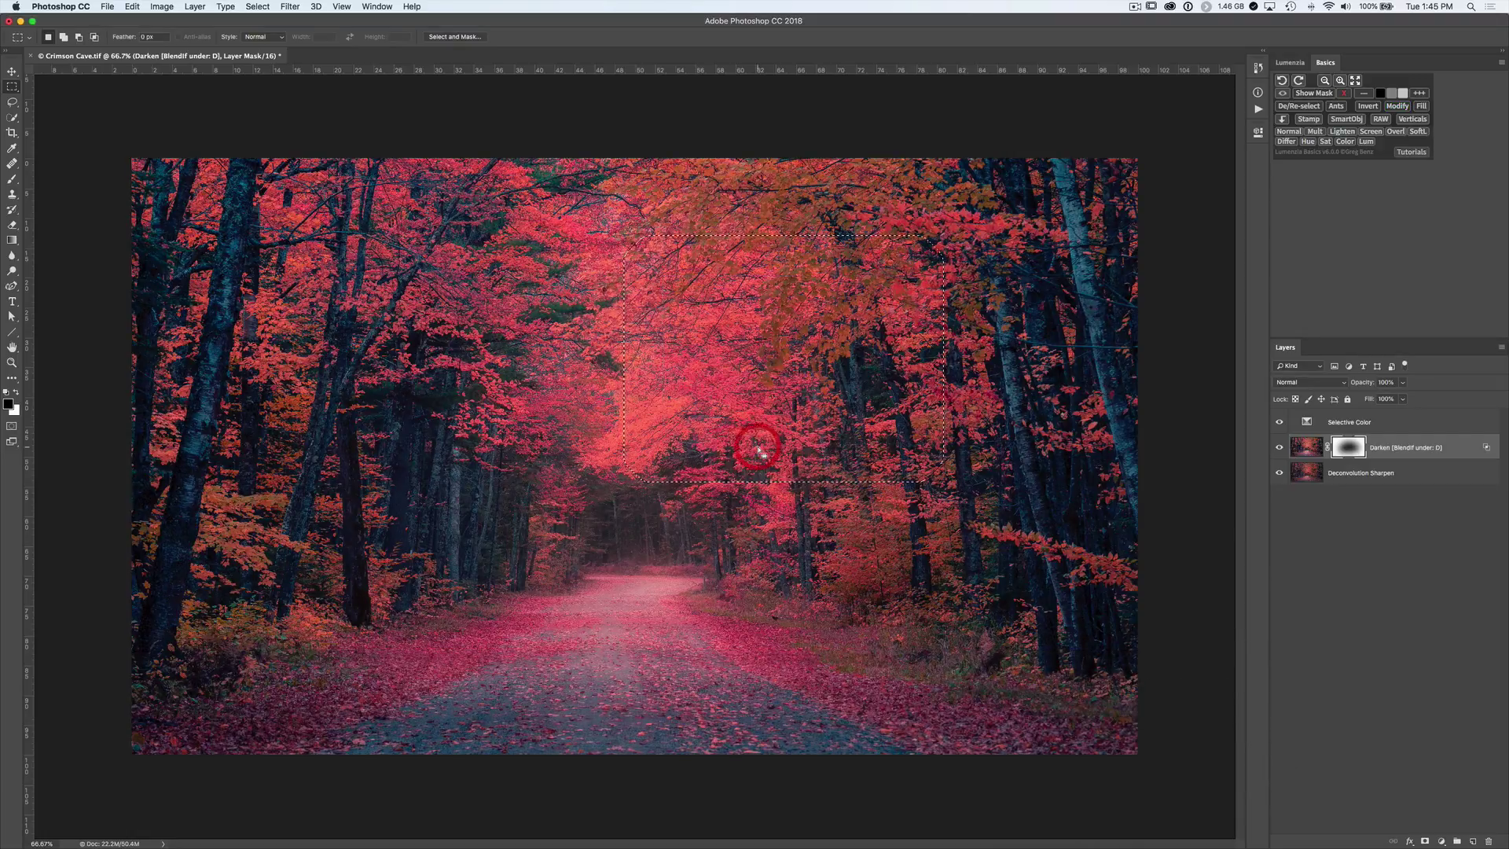
Fill the selection using Content Aware Fill with Expand/Contract 0 from Lumenzia Basics Fill.
left_click(1422, 107)
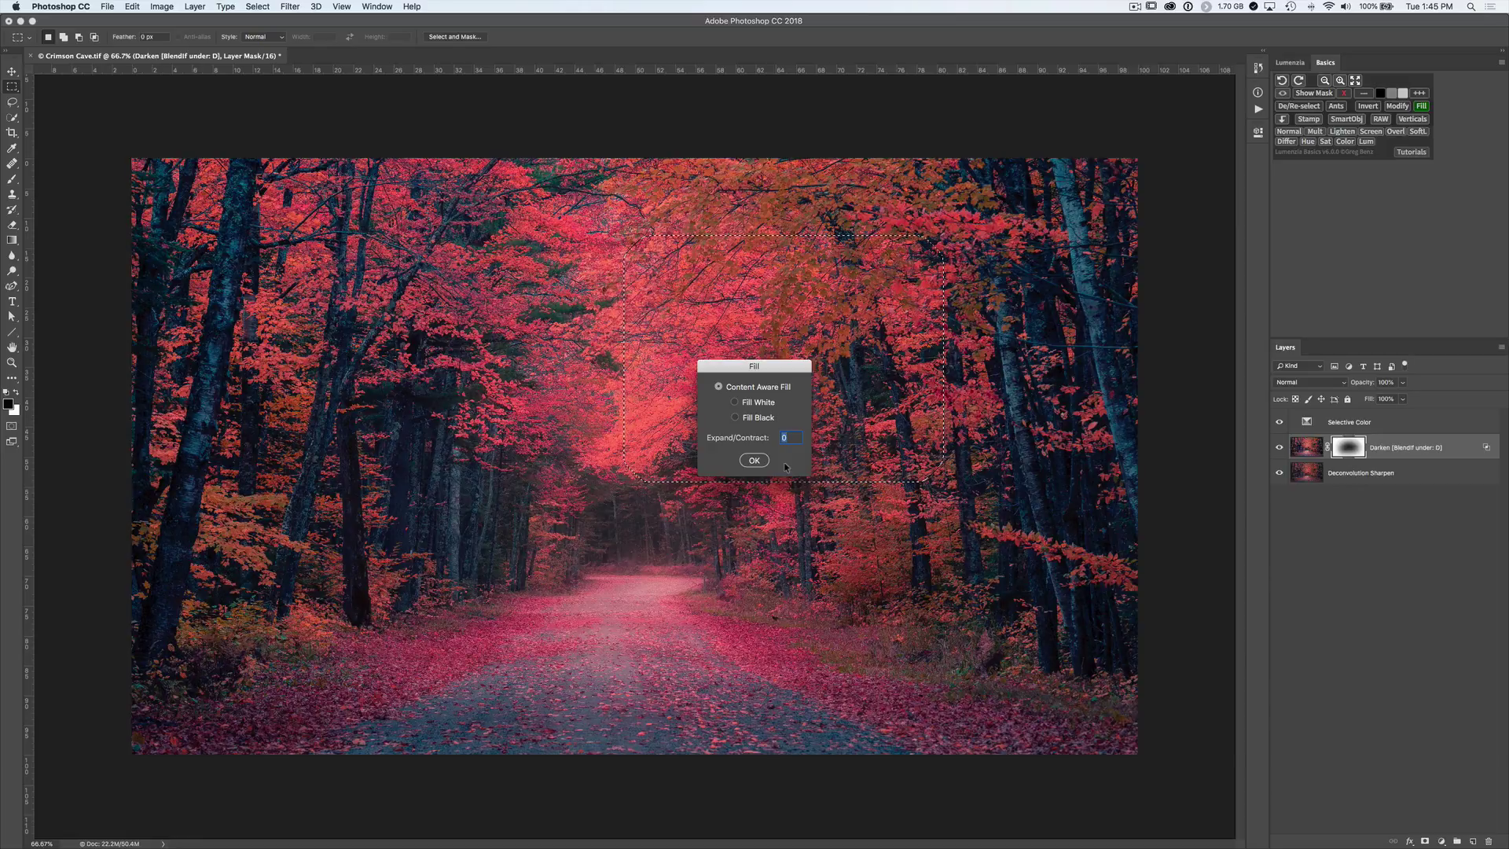
key("Return")
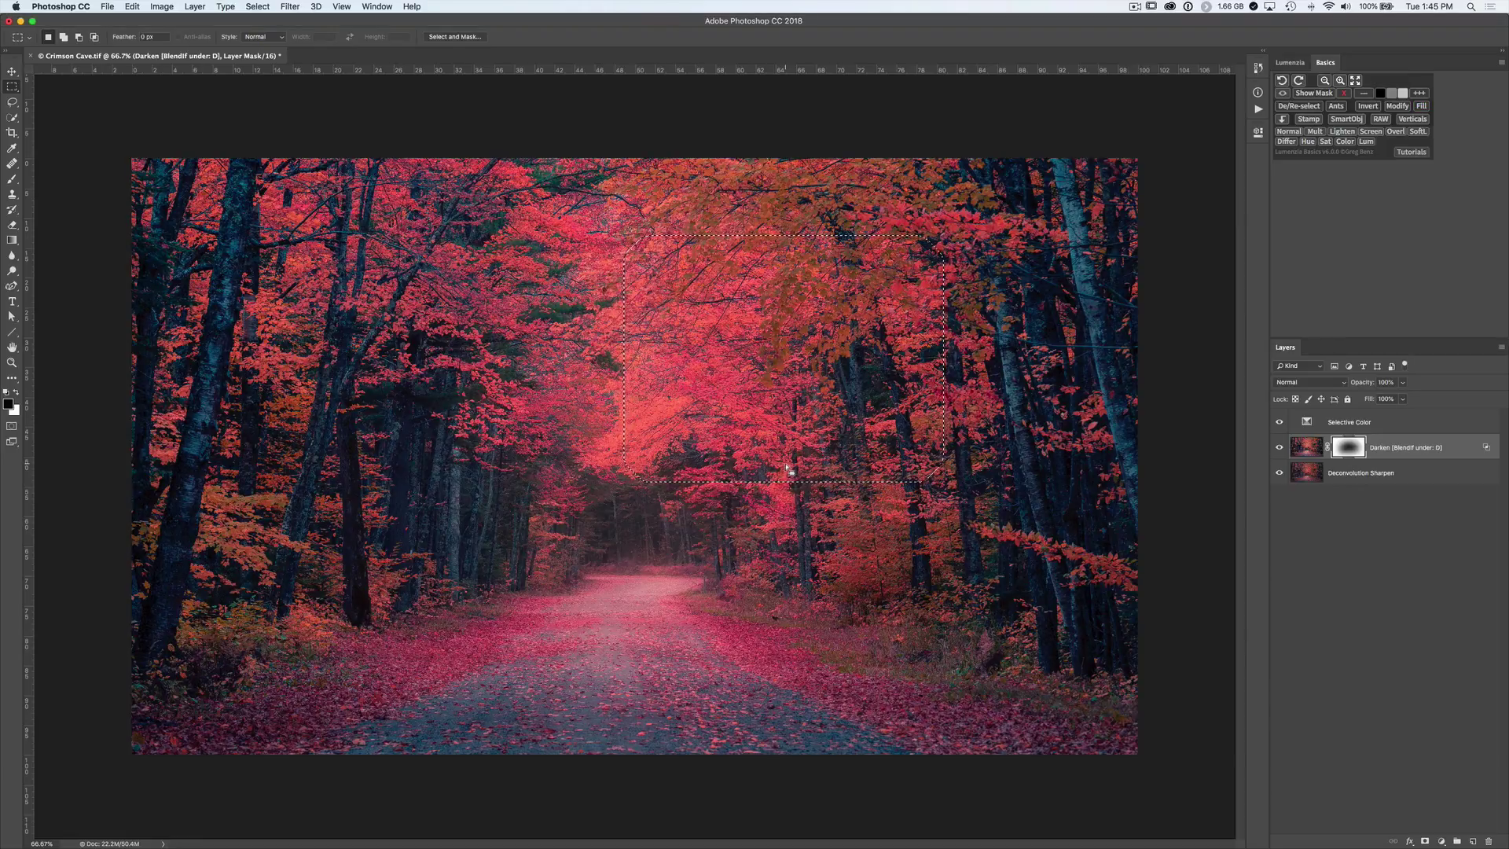
Deselect, then clip the Darken layer to Deconvolution Sharpen, toggling the clip off and on.
left_click(1298, 105)
left_click(1286, 121)
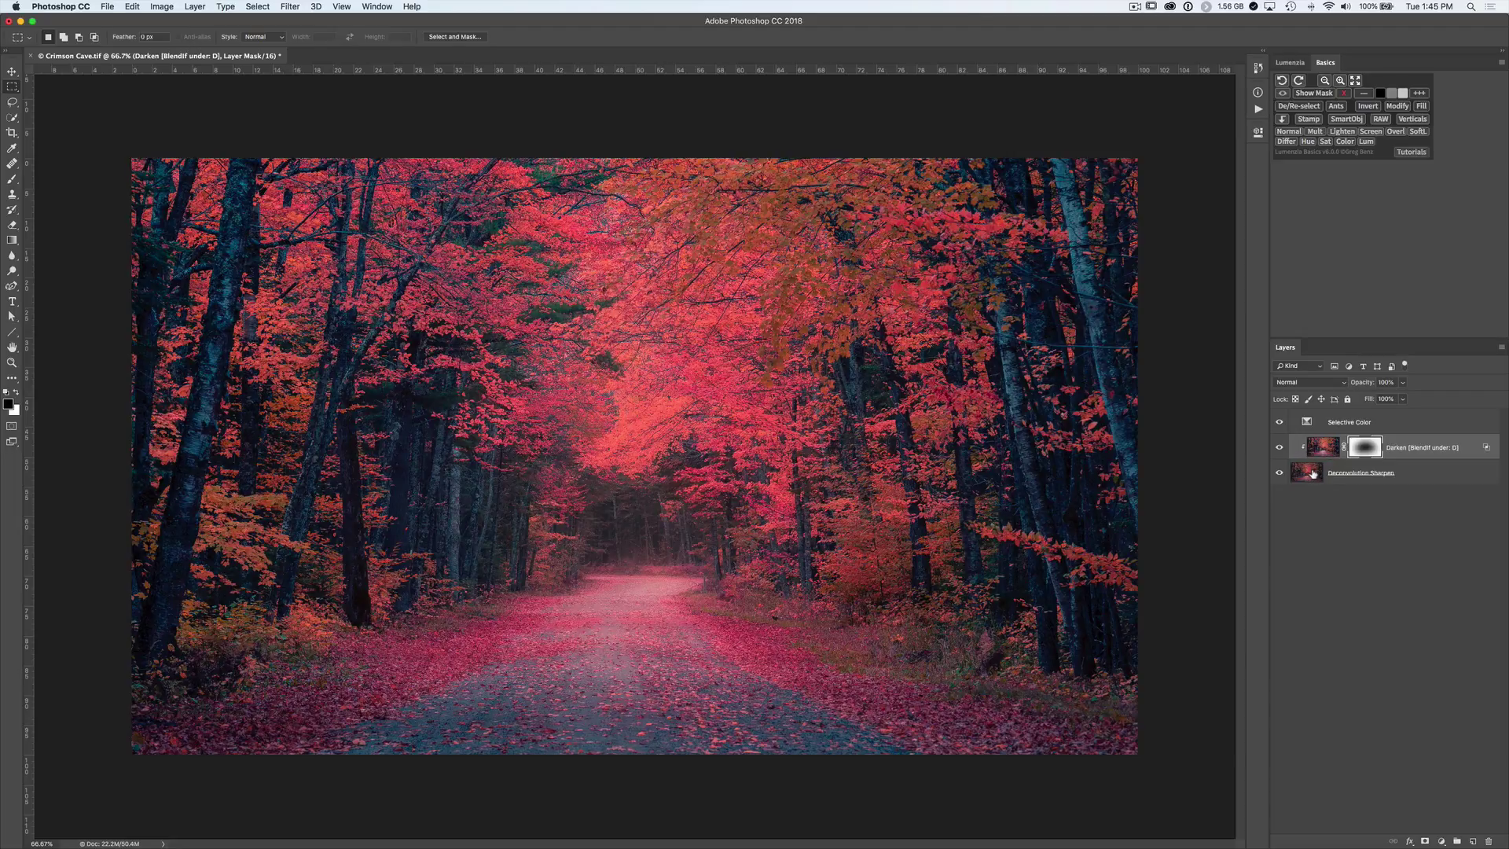
left_click(1283, 118)
left_click(1283, 119)
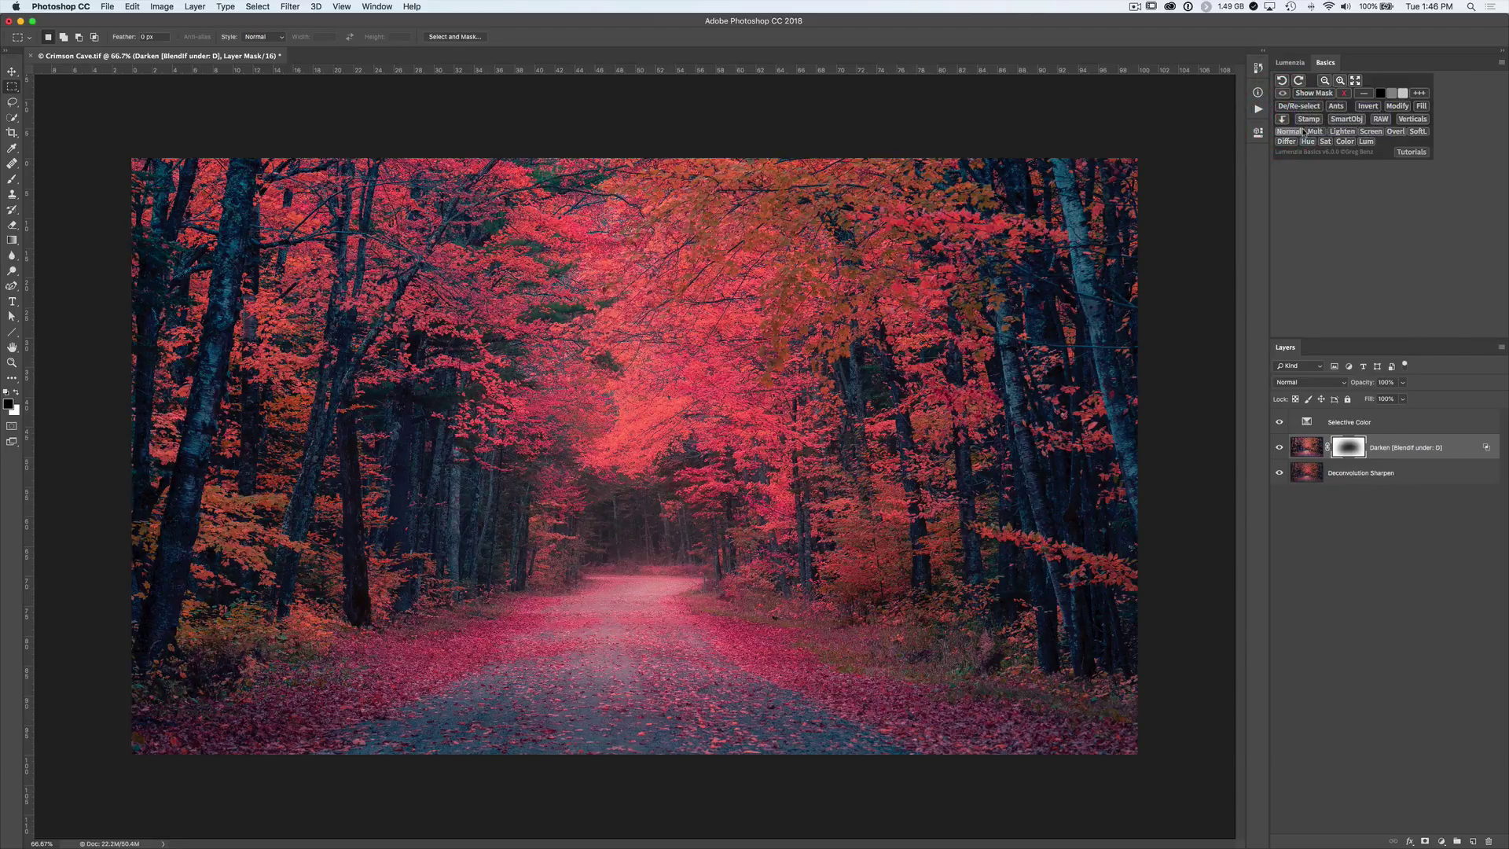
Discard a trial Stamp layer, then stamp an L3 luminosity preview into a new Luminosity Layer.
left_click(1303, 119)
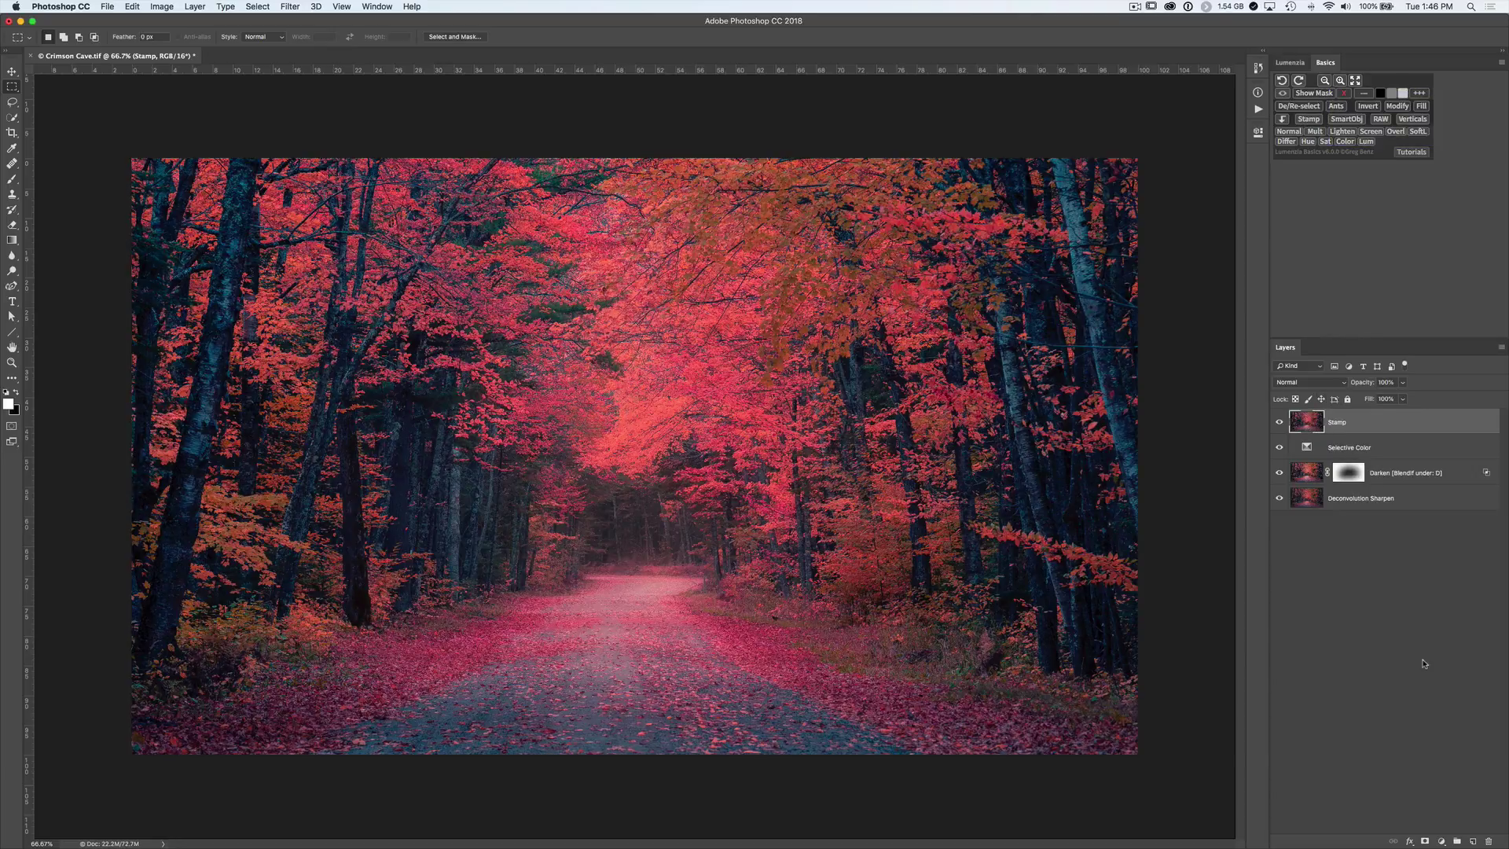
left_click(1489, 841)
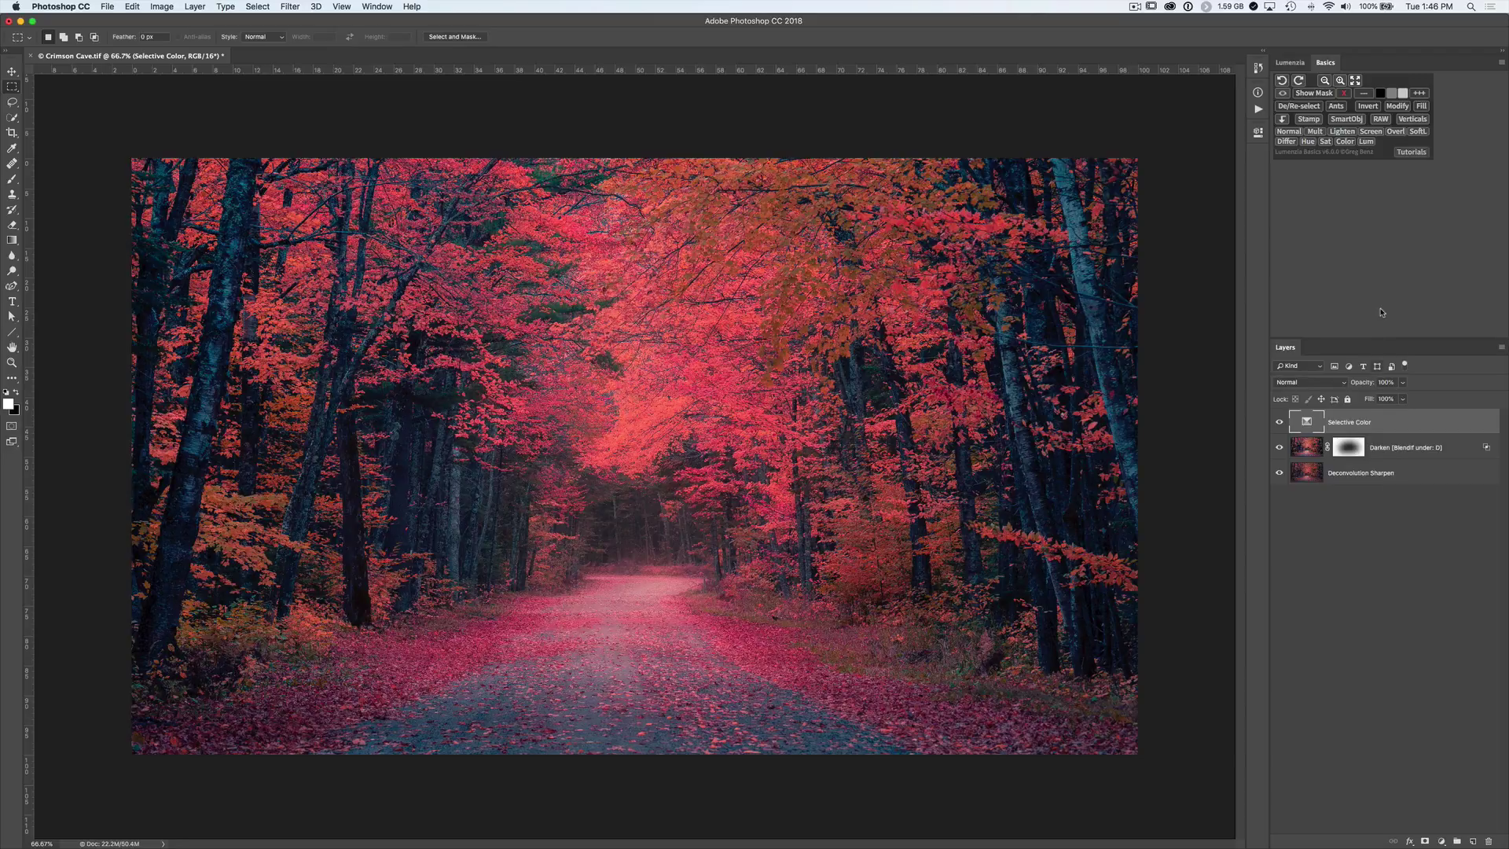
left_click(1290, 62)
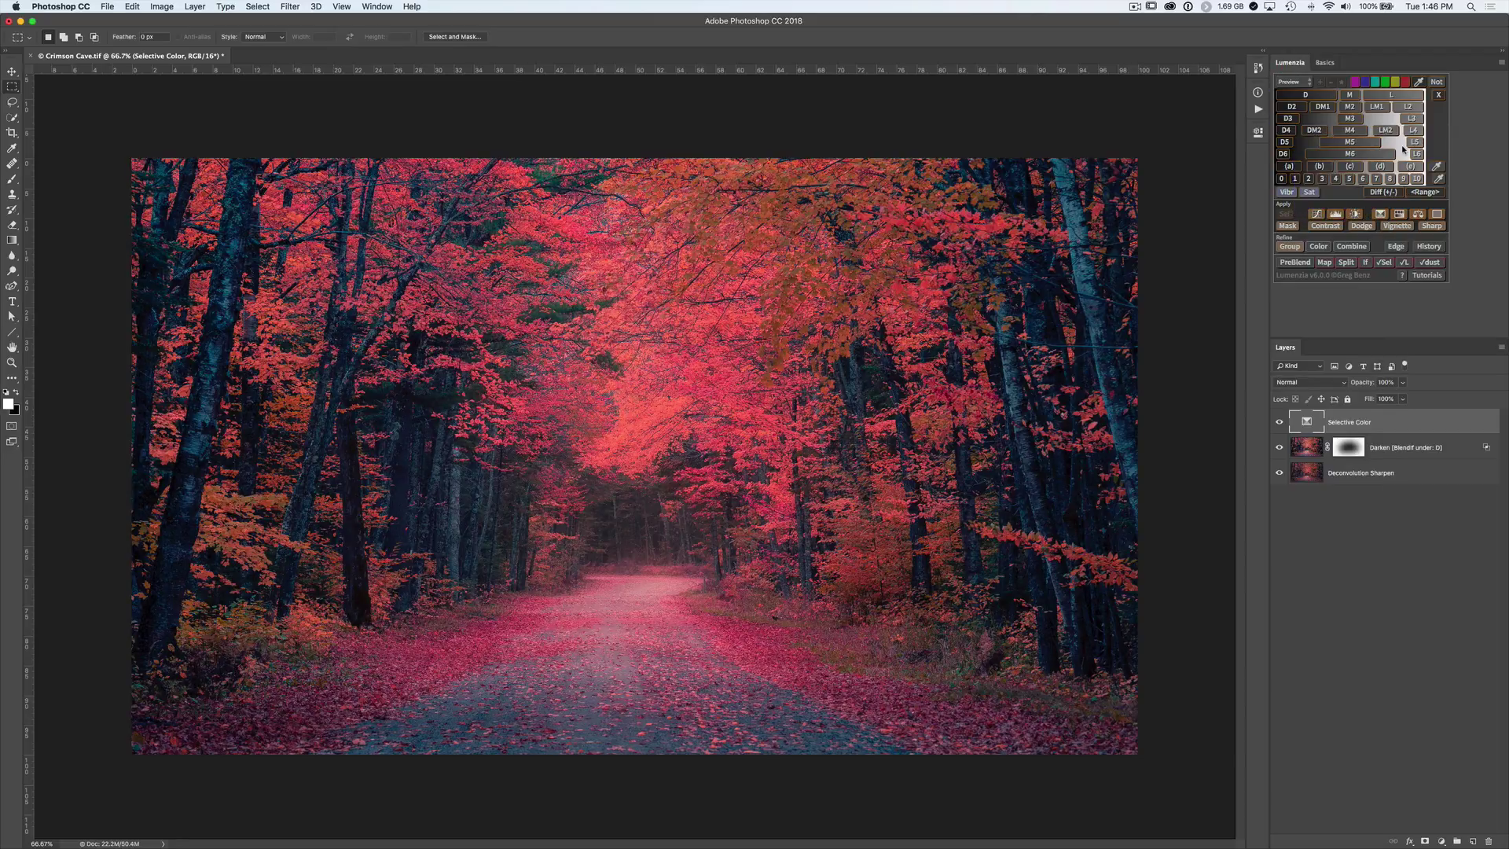
left_click(1412, 119)
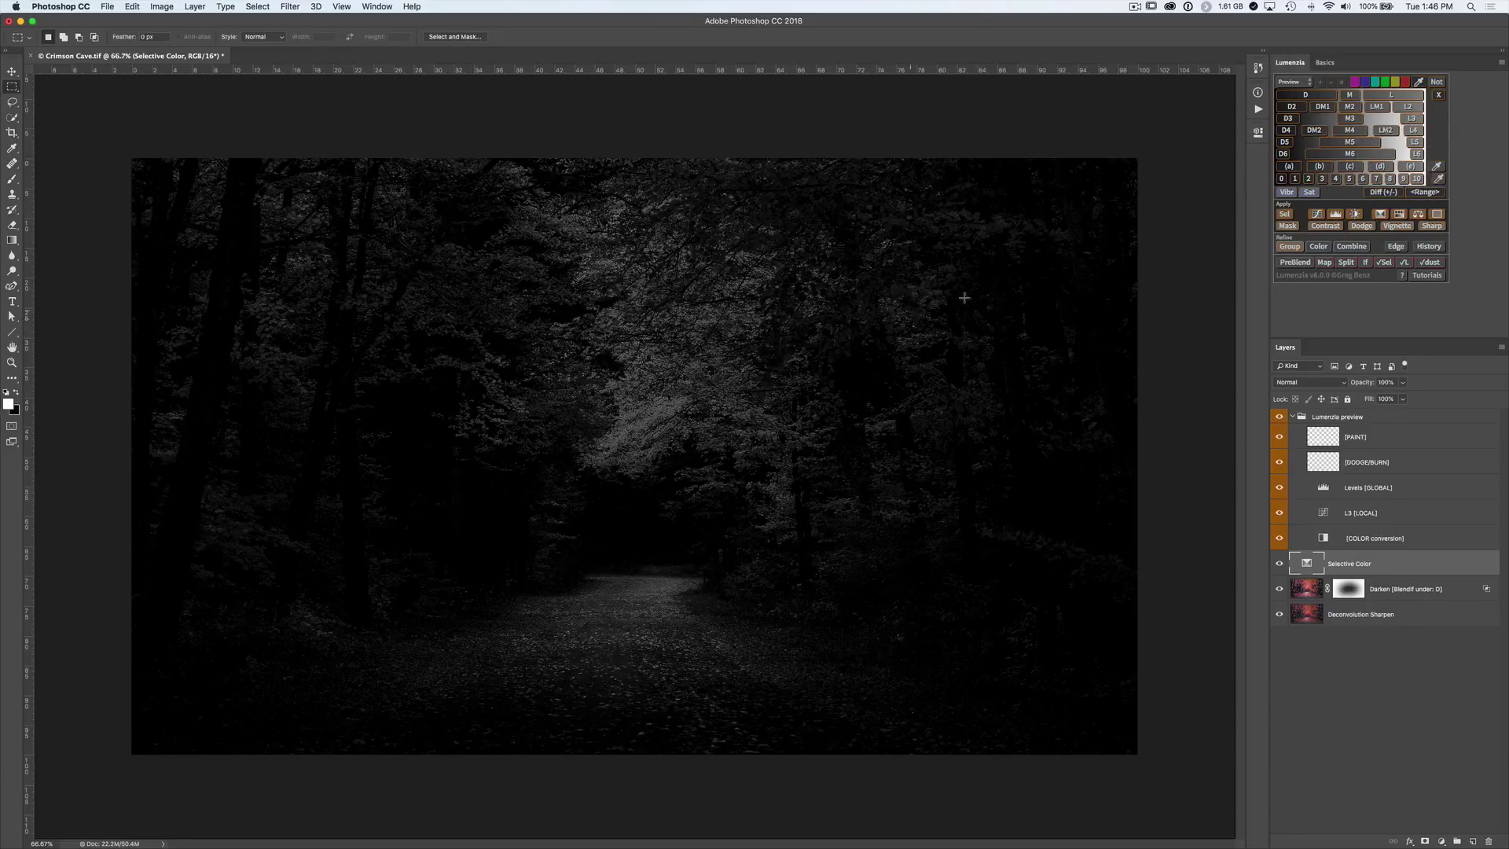
left_click(1327, 63)
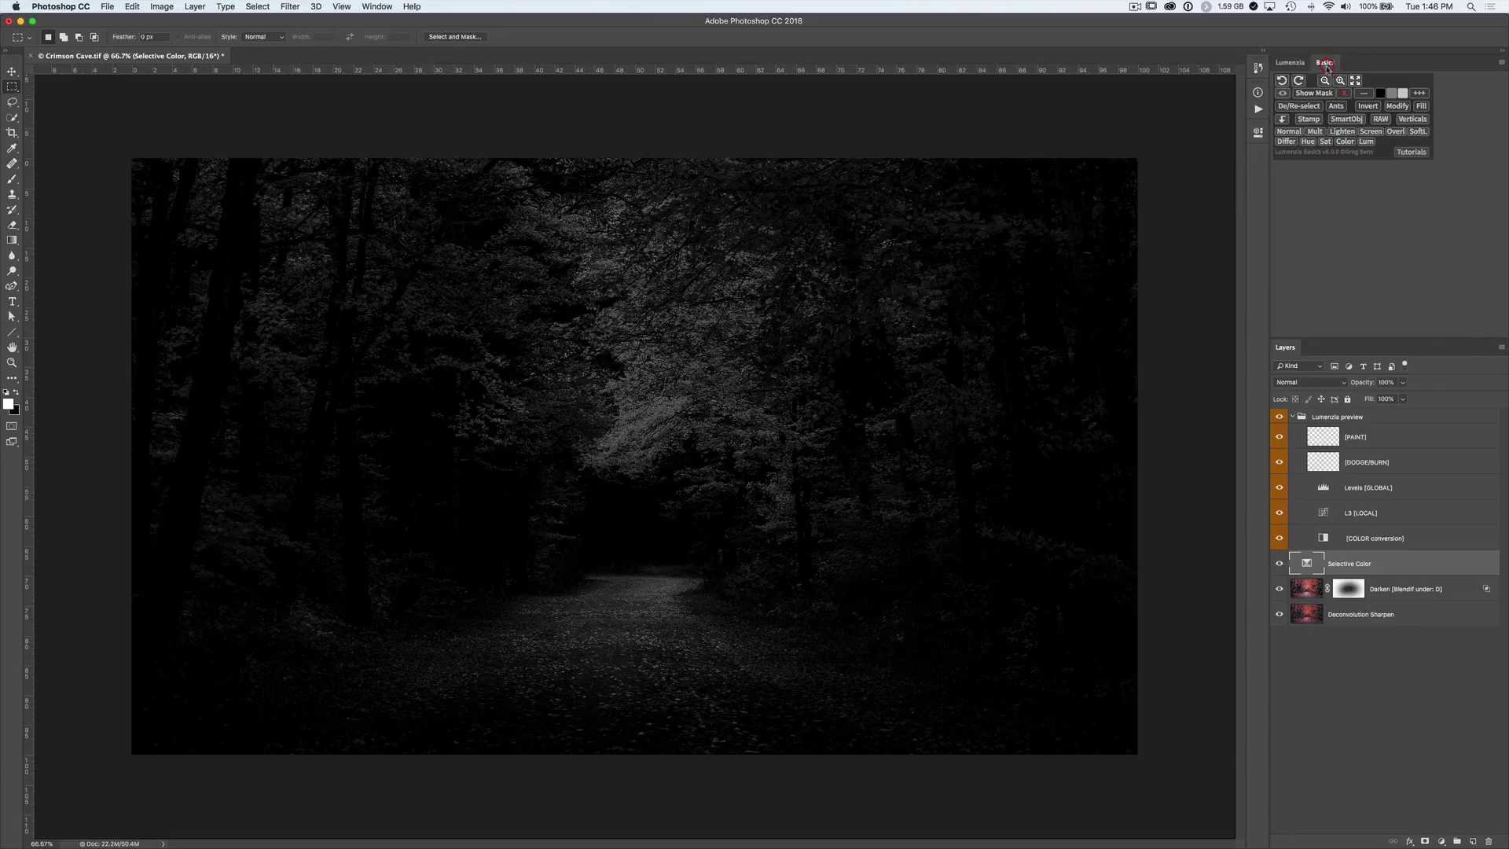
left_click(1310, 120)
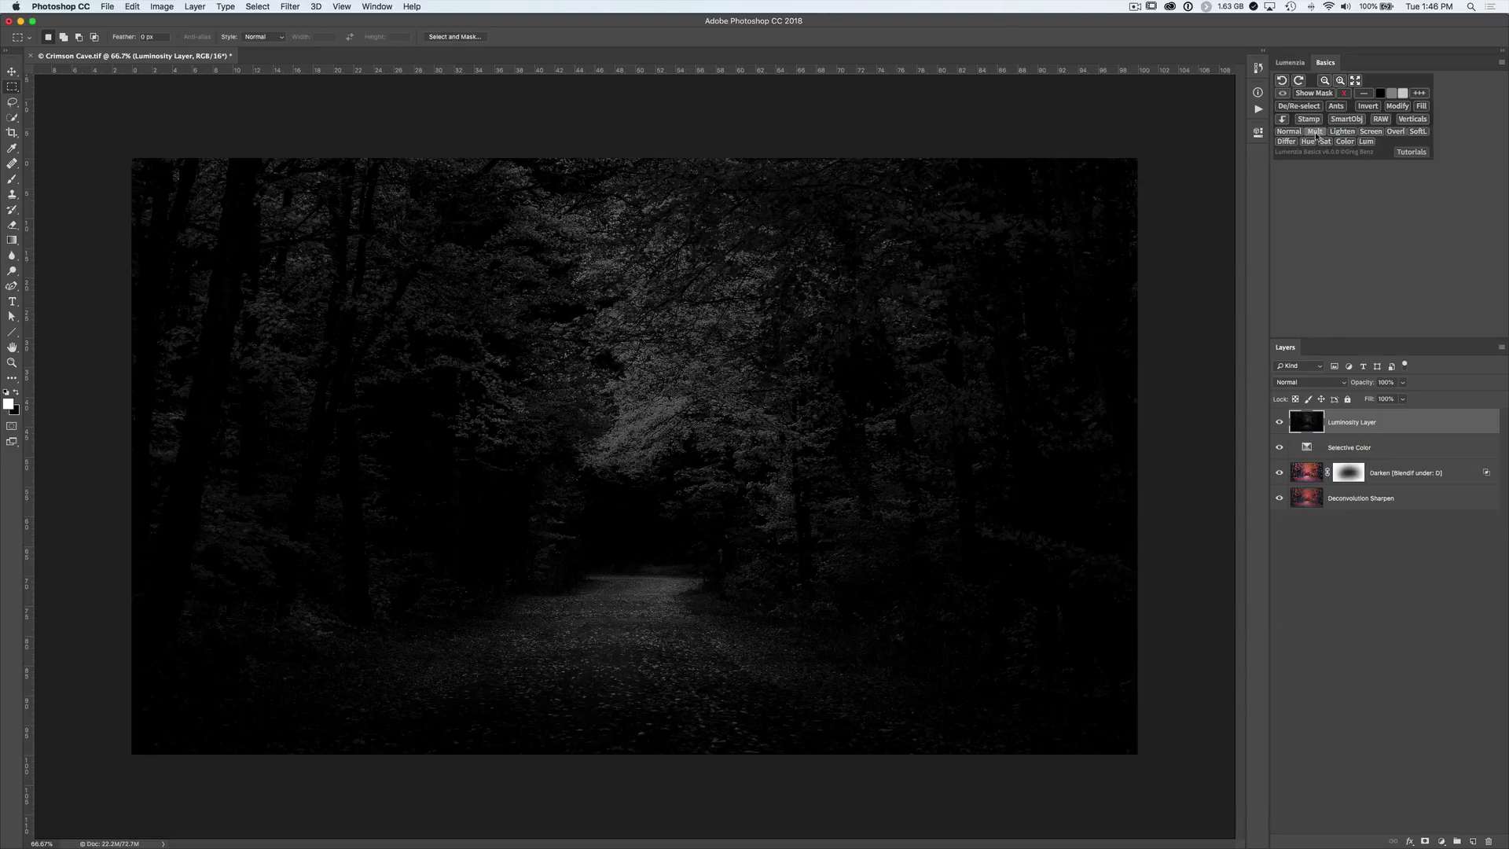
Try Screen and Overlay blending on the Luminosity Layer, settling on Soft Light.
left_click(1368, 132)
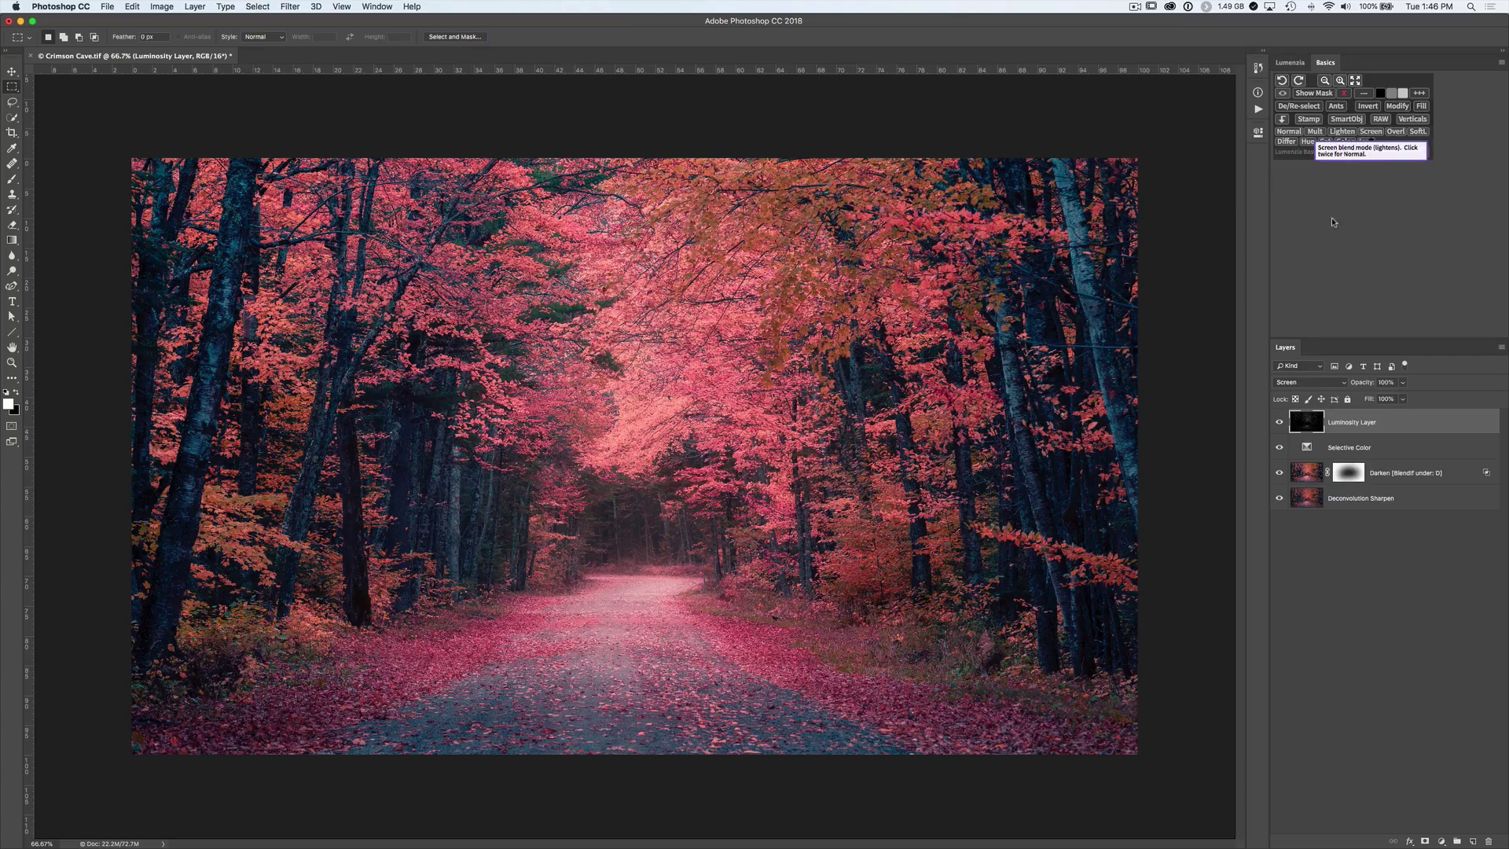
left_click(1278, 424)
left_click(1279, 423)
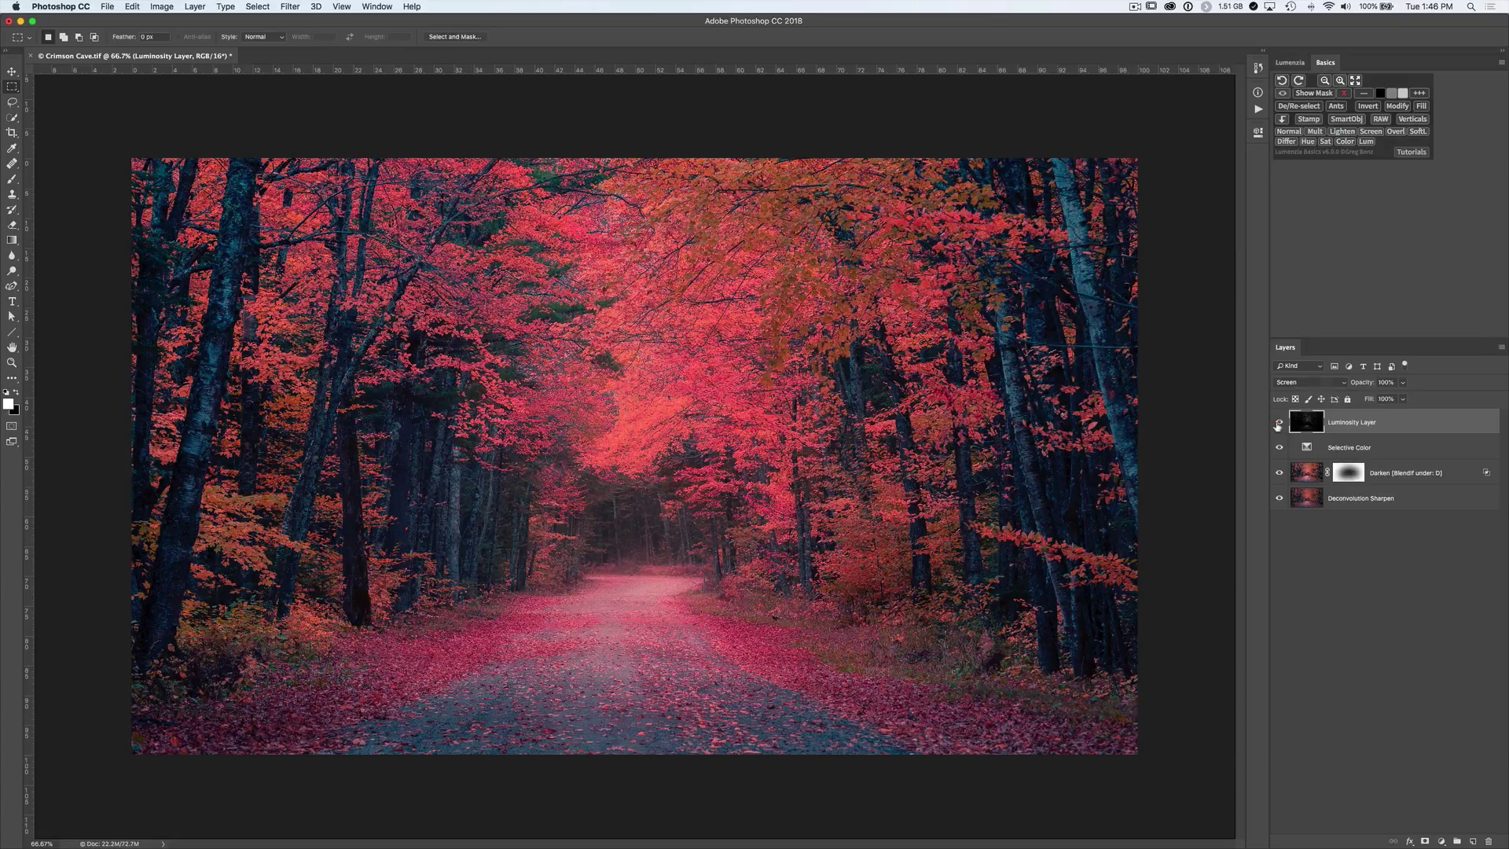
left_click(1279, 423)
left_click(1279, 424)
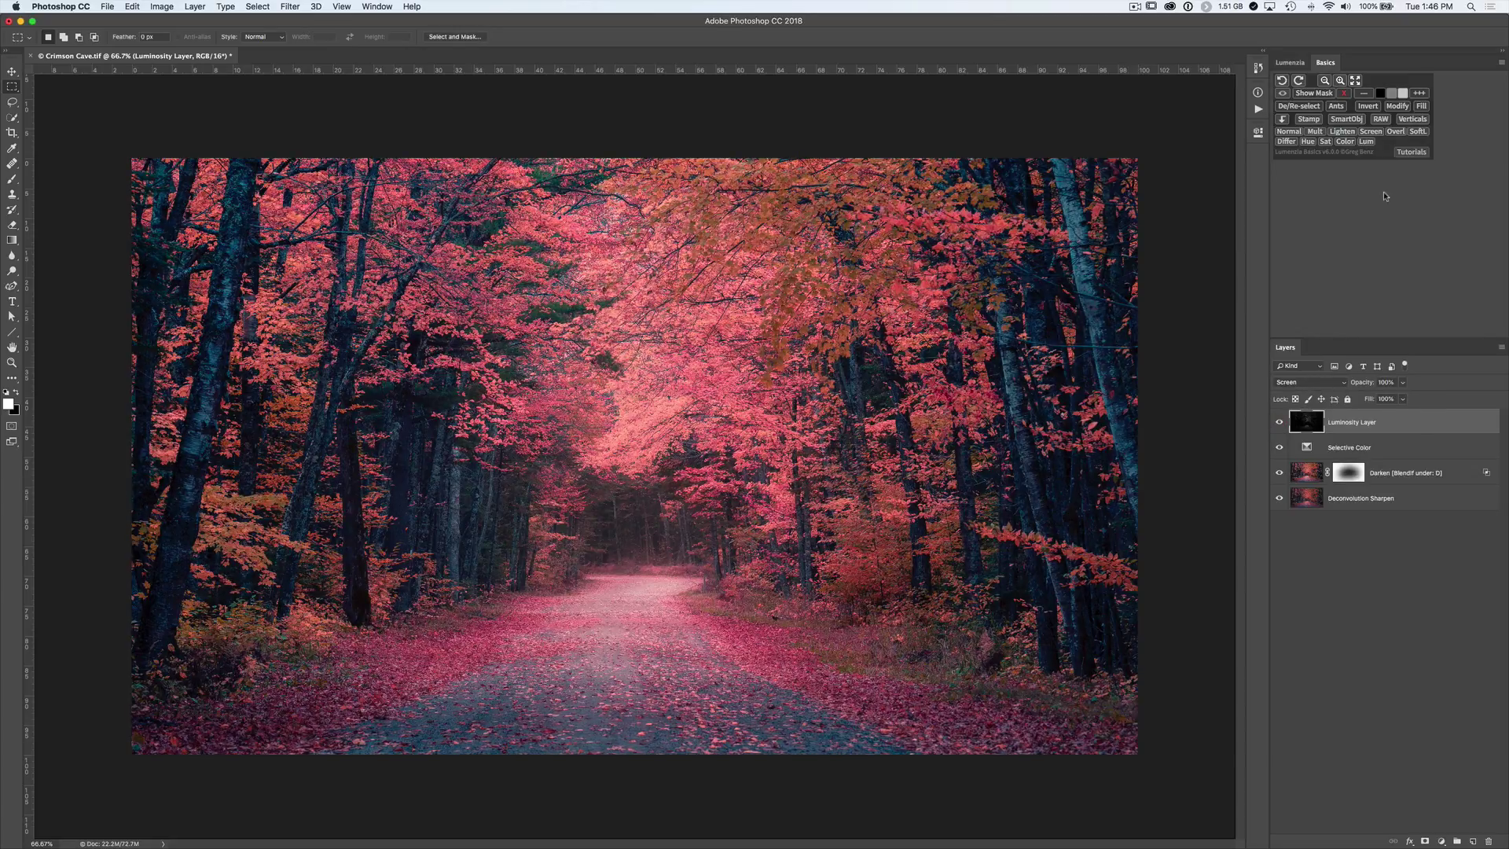
left_click(1396, 132)
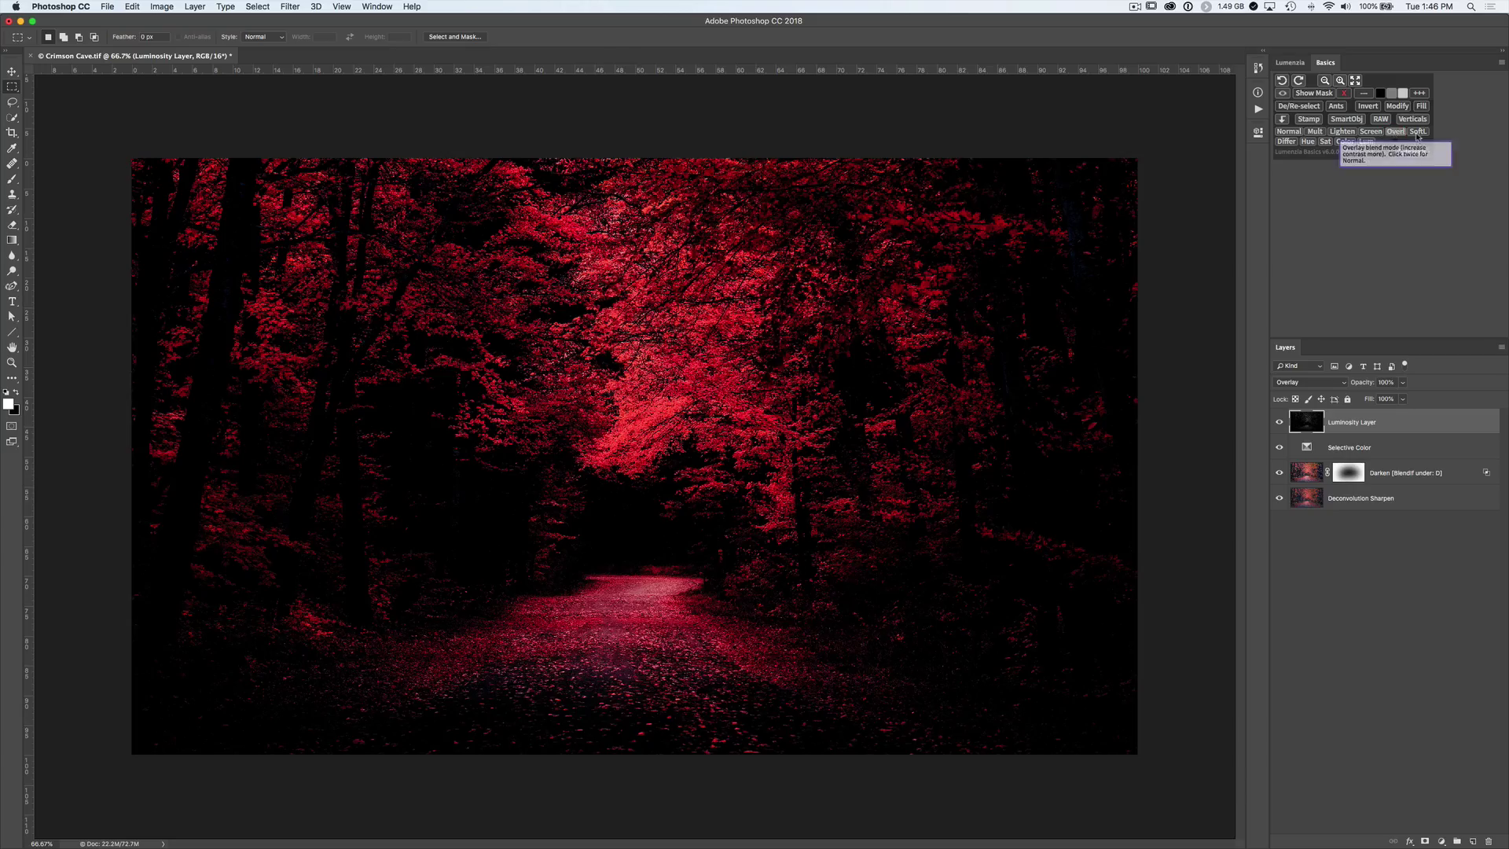
left_click(1417, 132)
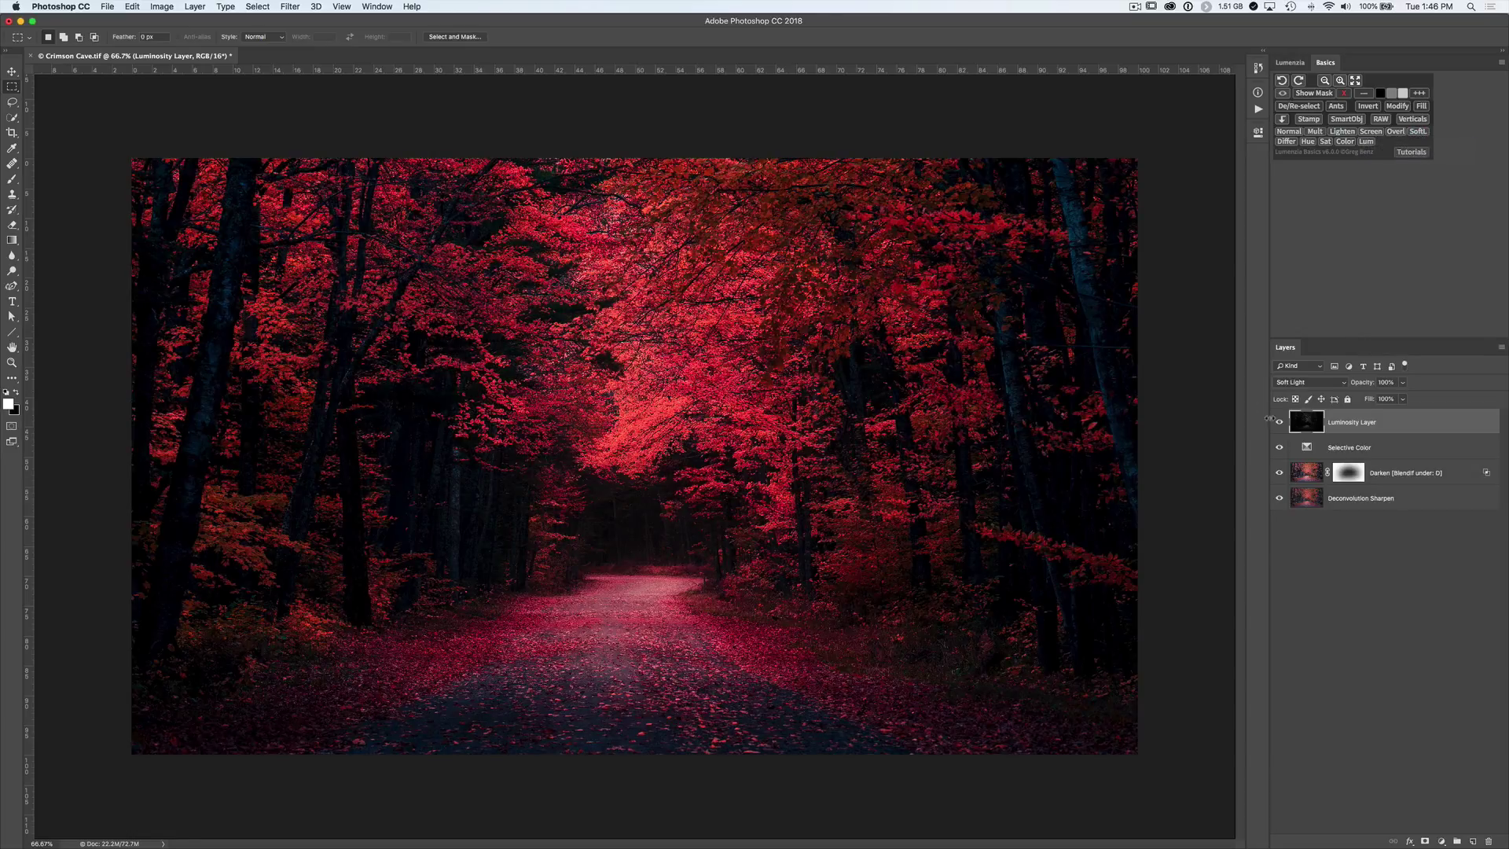
Lower the Luminosity Layer's opacity to 55%, comparing it with the layer hidden and shown.
left_click(1279, 424)
left_click(1279, 423)
left_click(1279, 424)
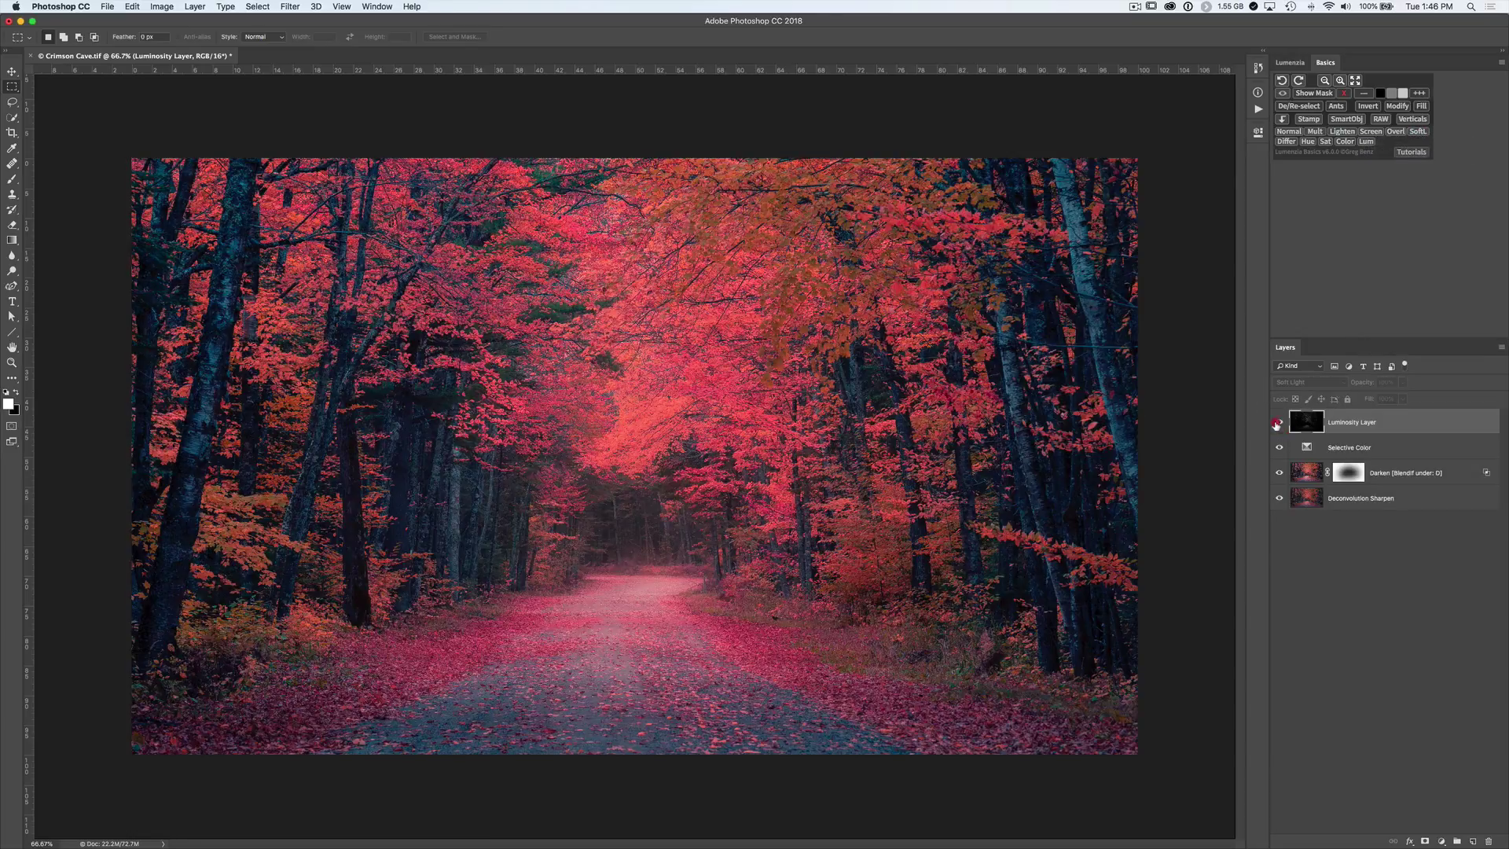
left_click(1279, 424)
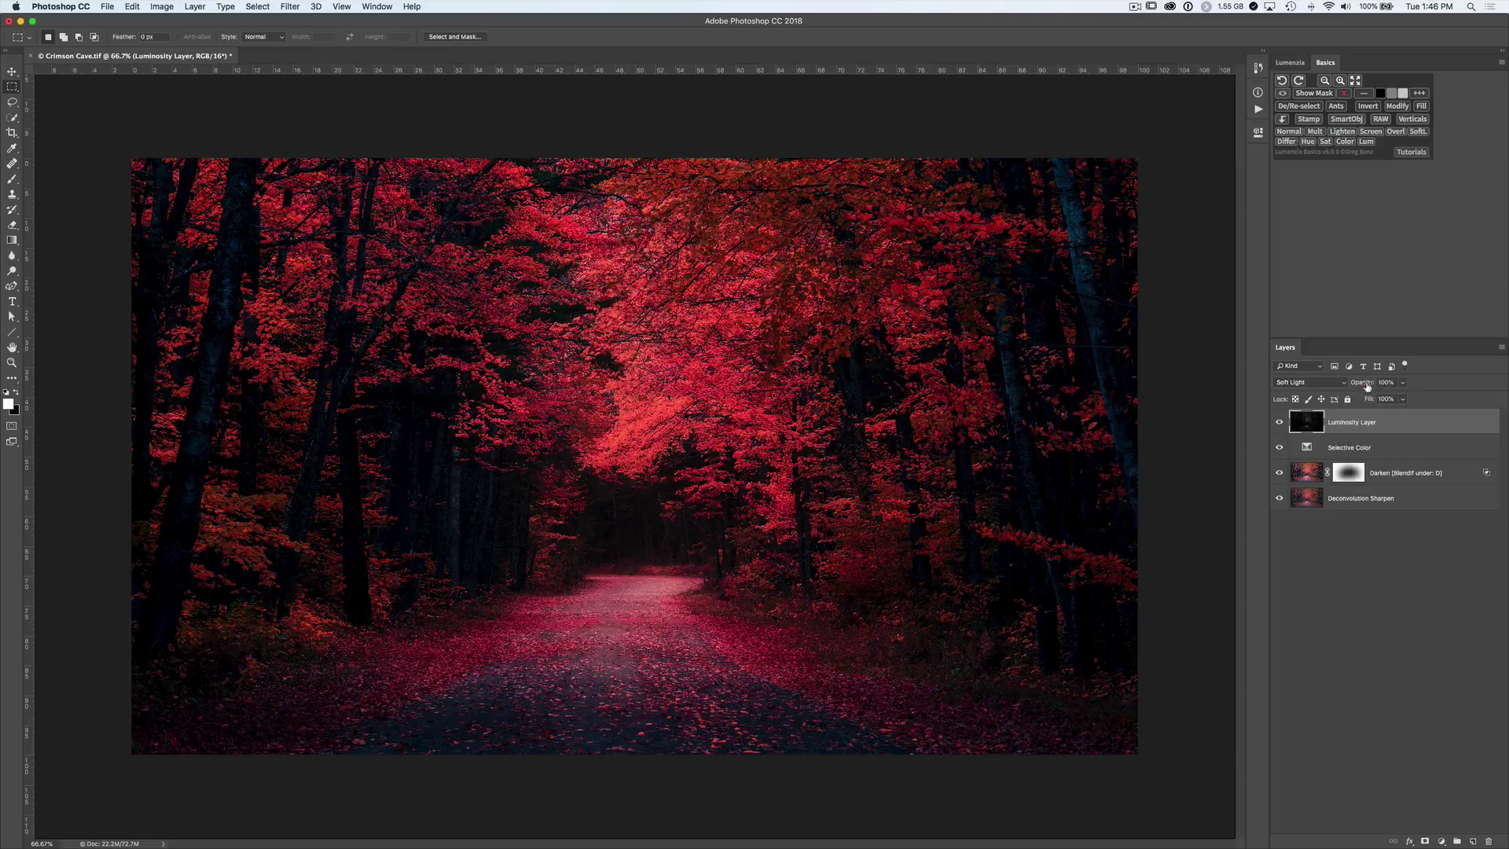
left_click_drag(1367, 385, 1341, 385)
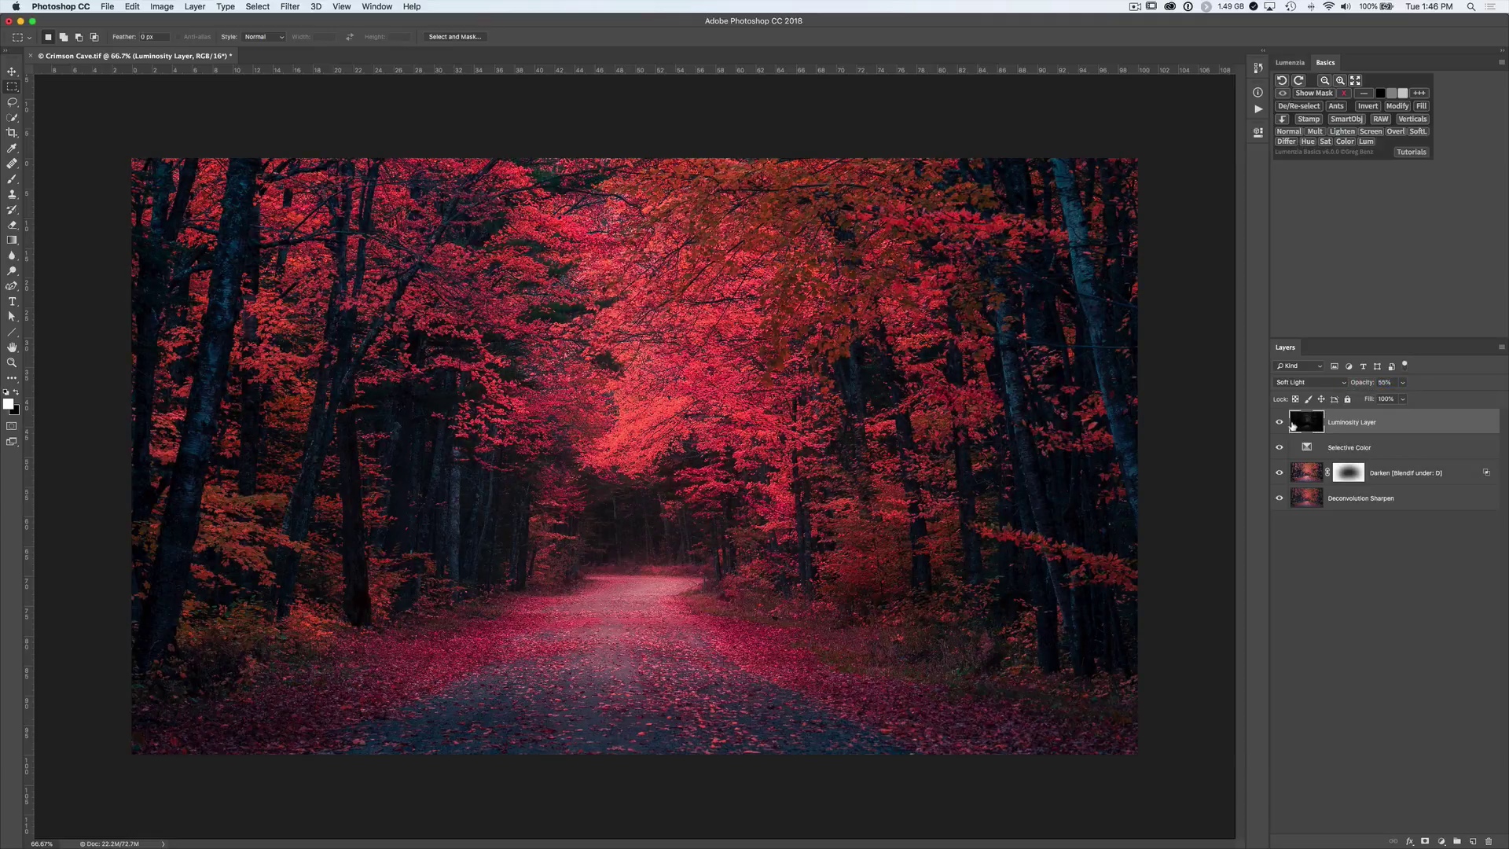
left_click(1280, 423)
left_click(1280, 423)
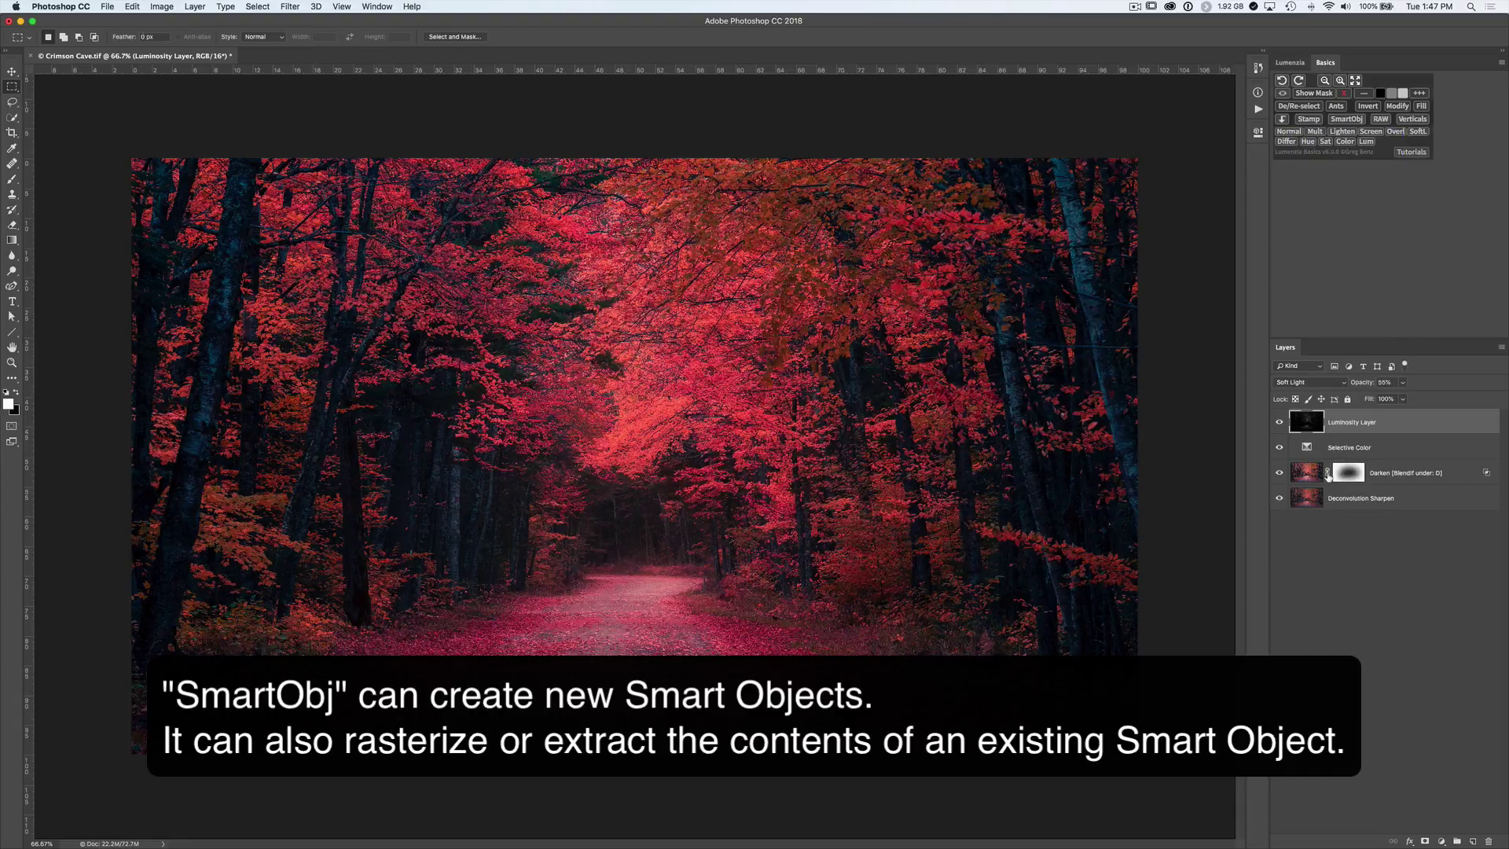
left_click(1353, 448)
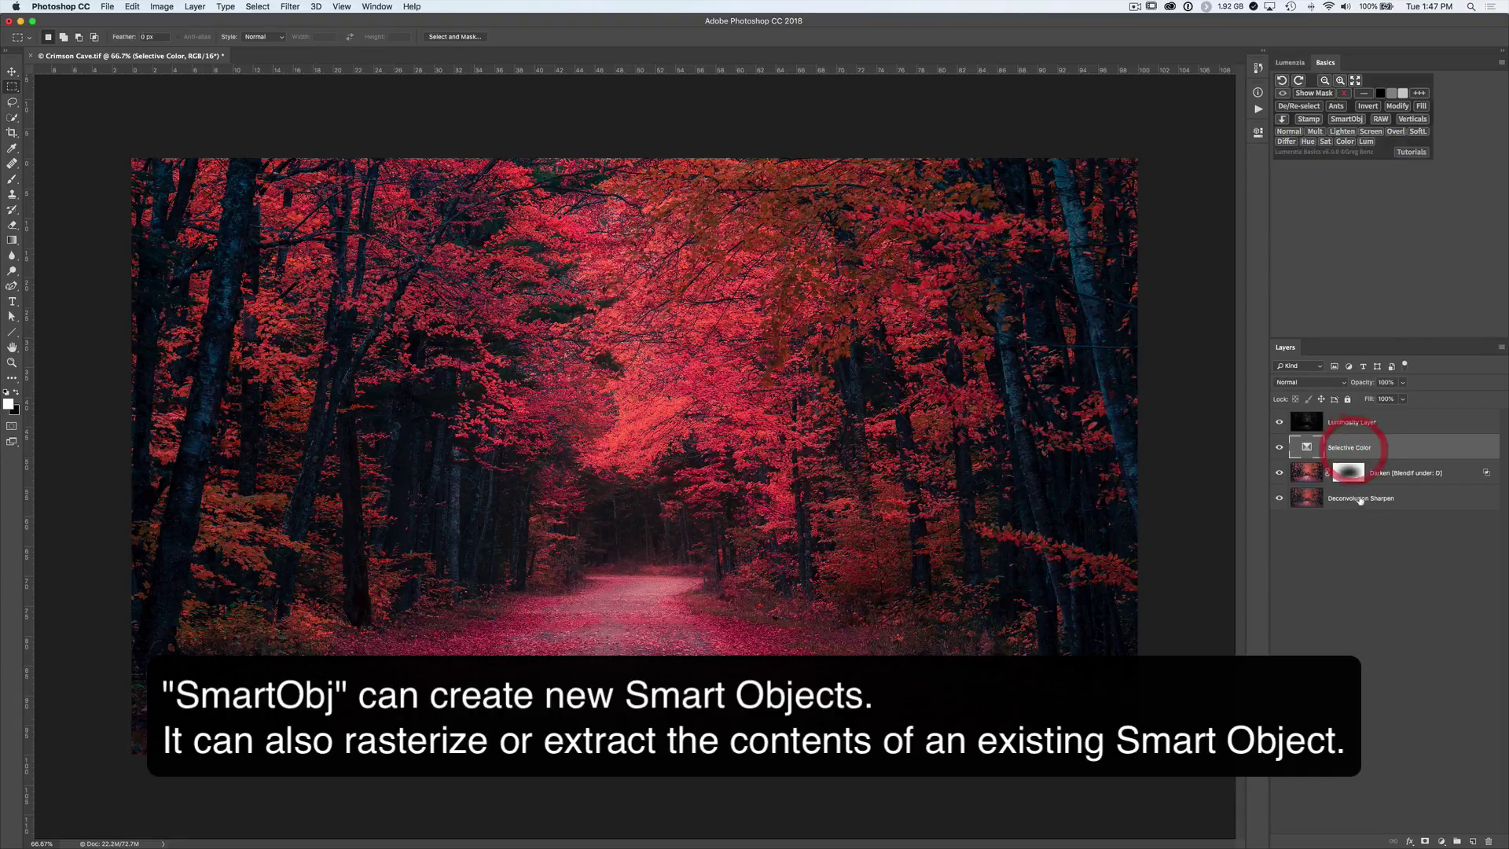
left_click(1361, 500, "shift")
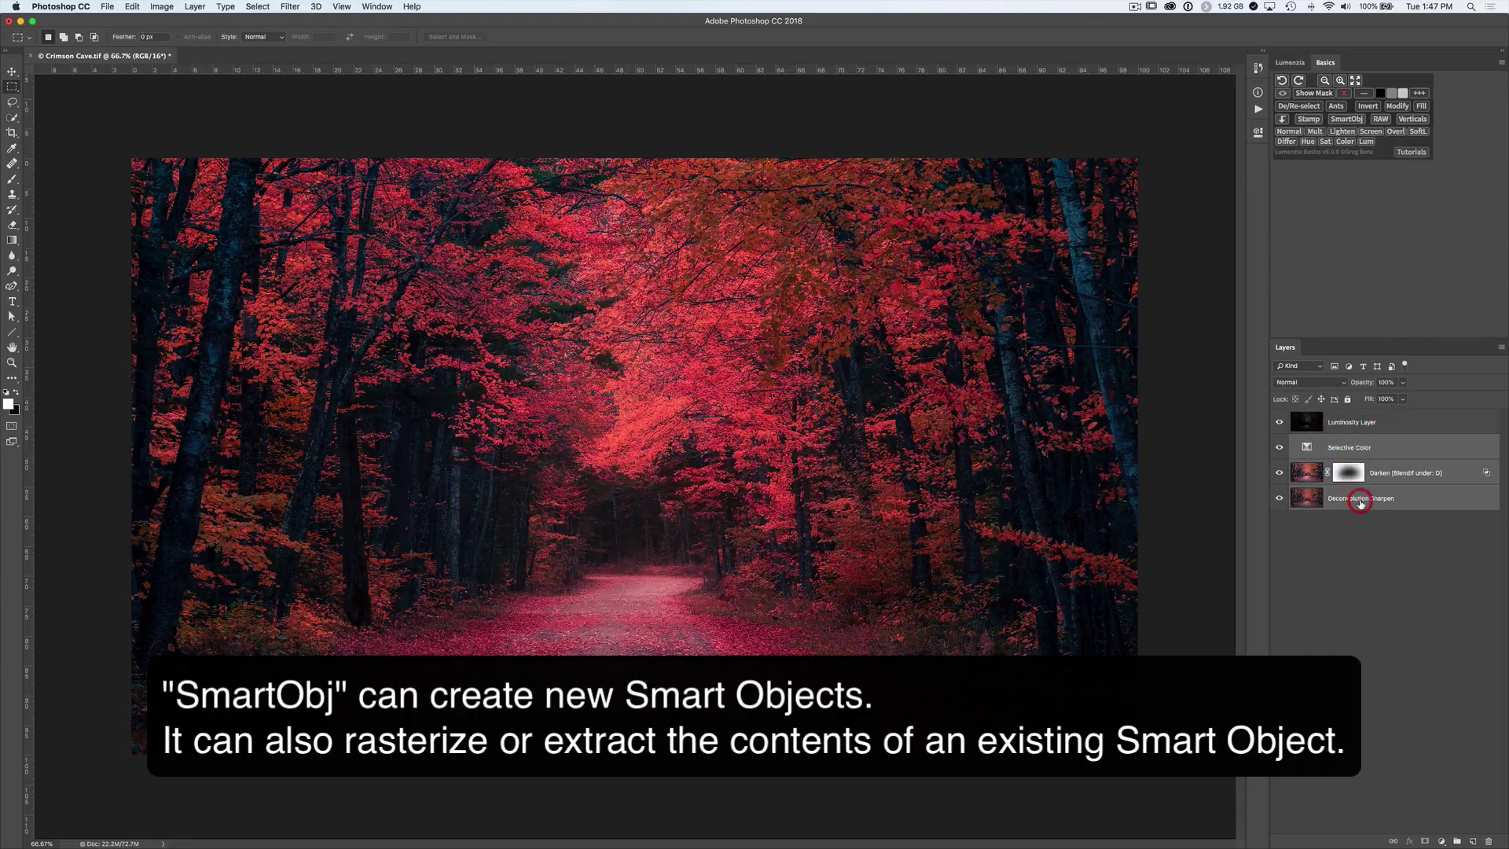
left_click(1350, 119)
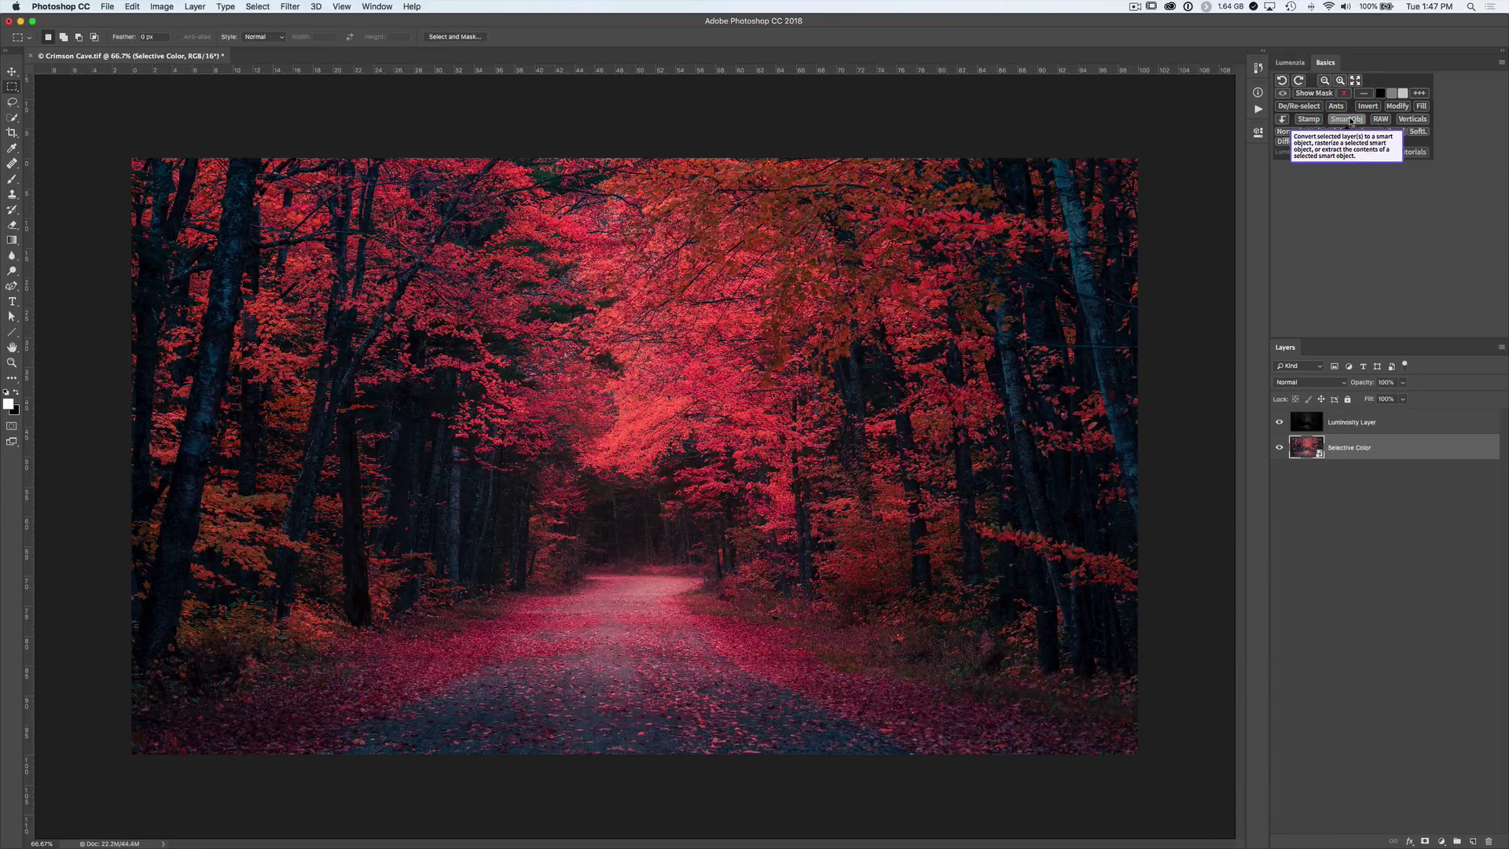
left_click(1349, 119)
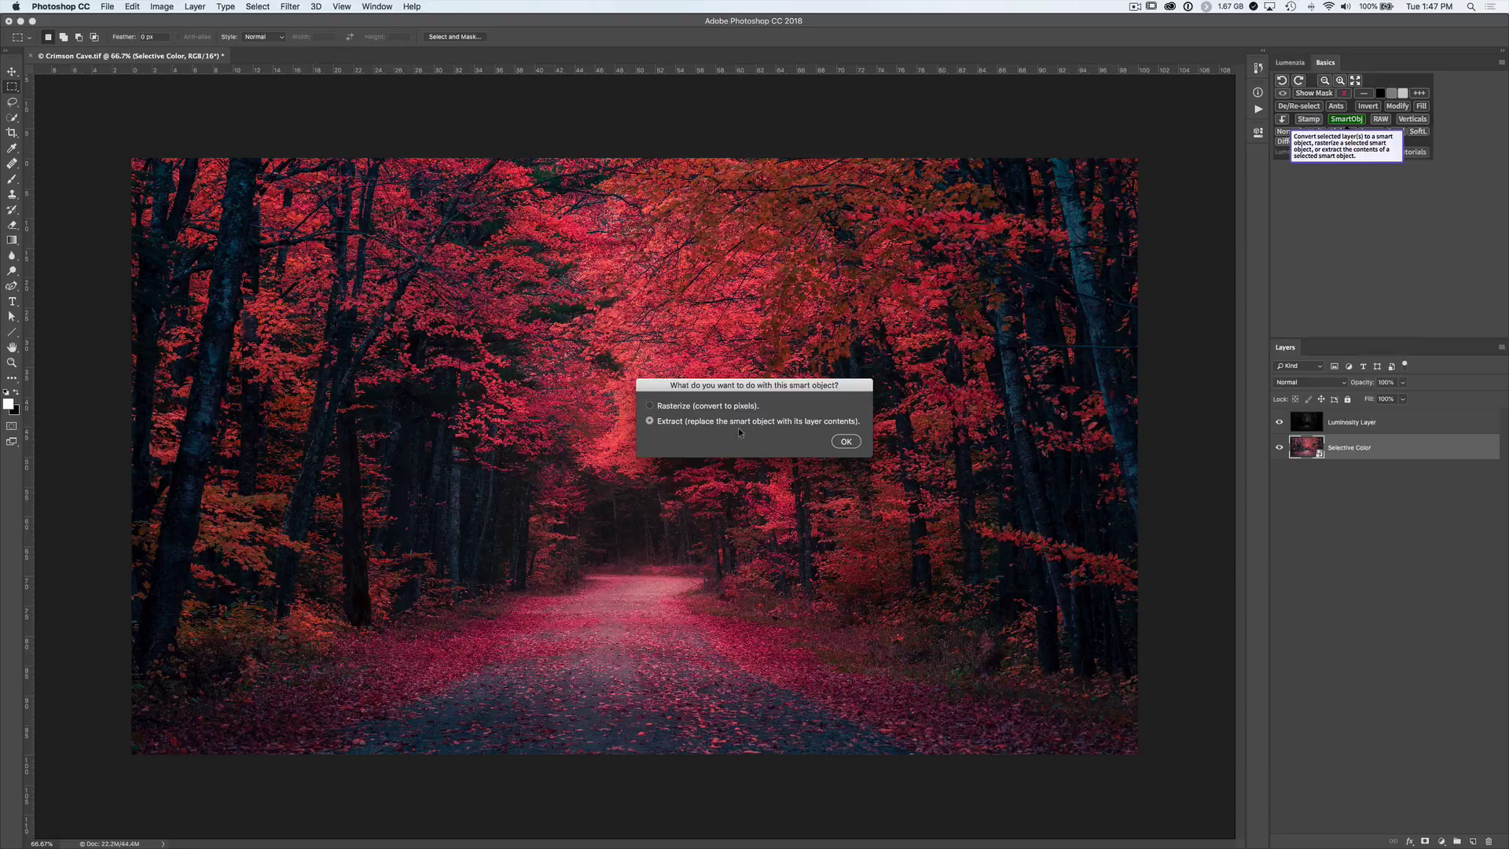
left_click(845, 442)
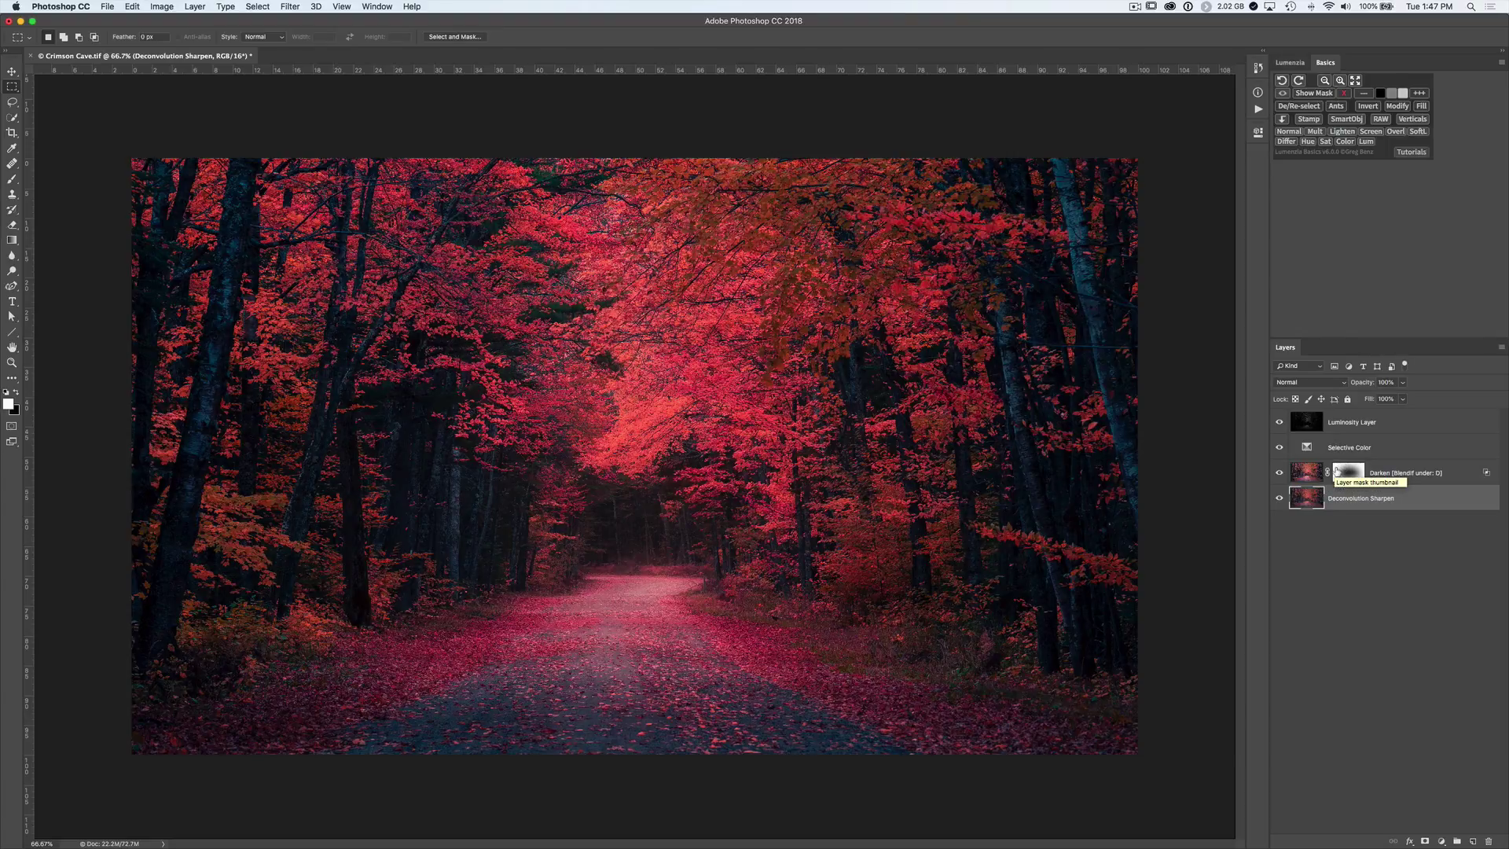
left_click(1381, 120)
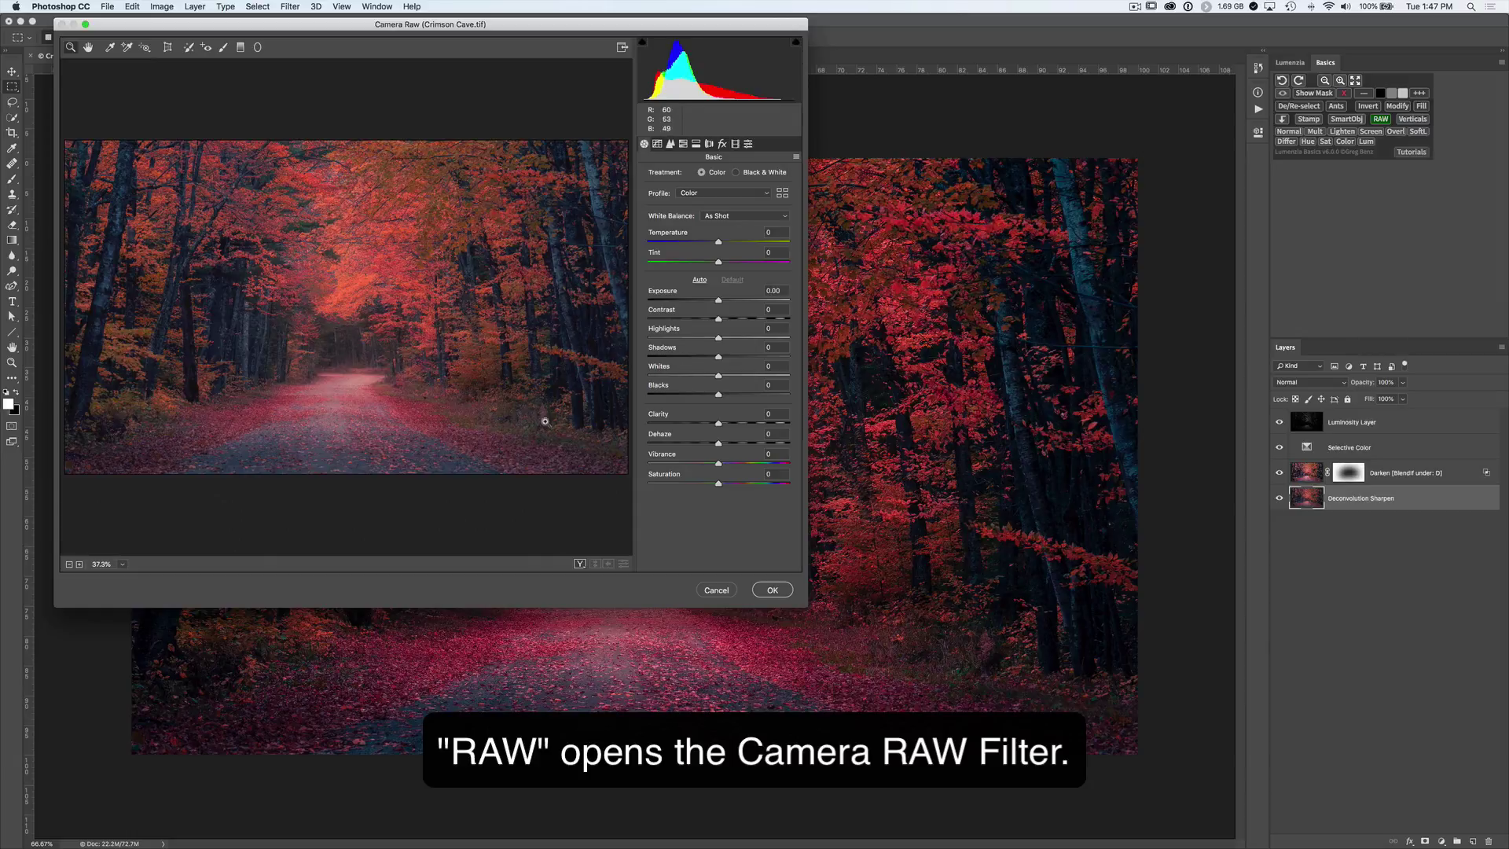
left_click(711, 590)
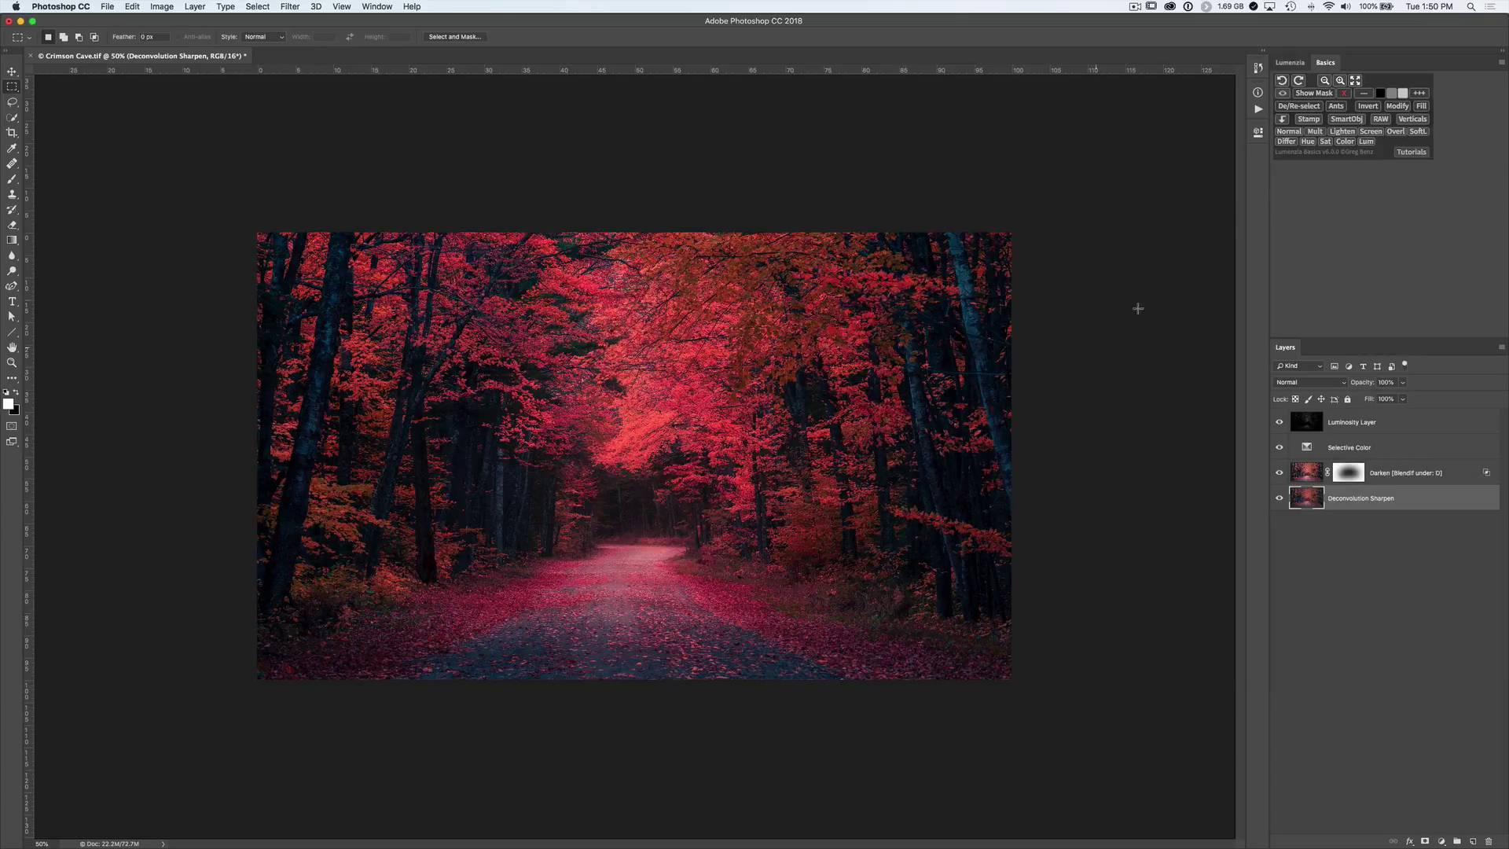
Stamp a merged layer, then straighten verticals using a guide and a widened top edge.
left_click(1309, 119)
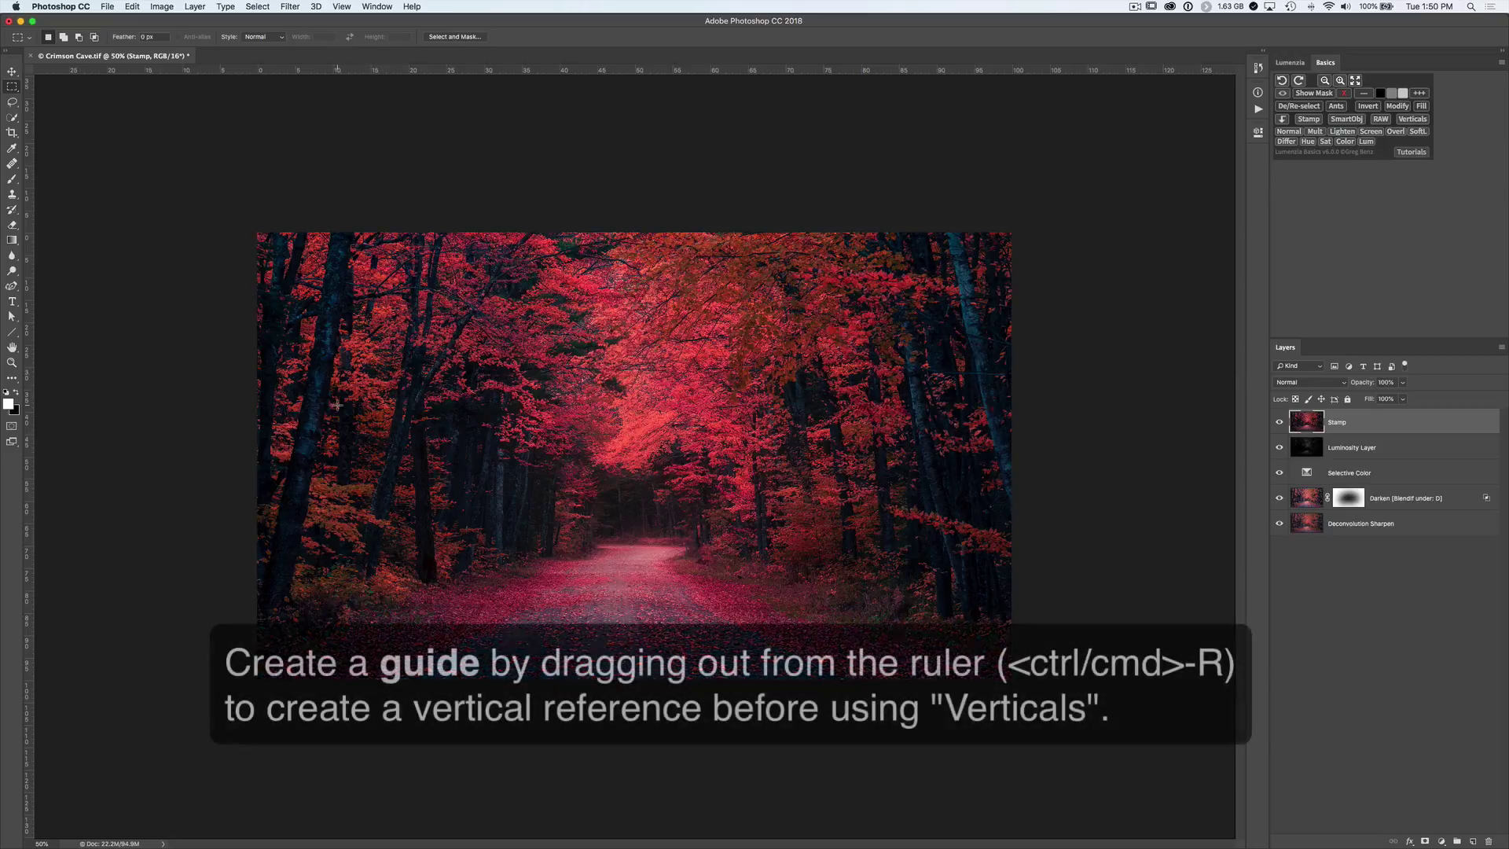
left_click_drag(29, 458, 858, 491)
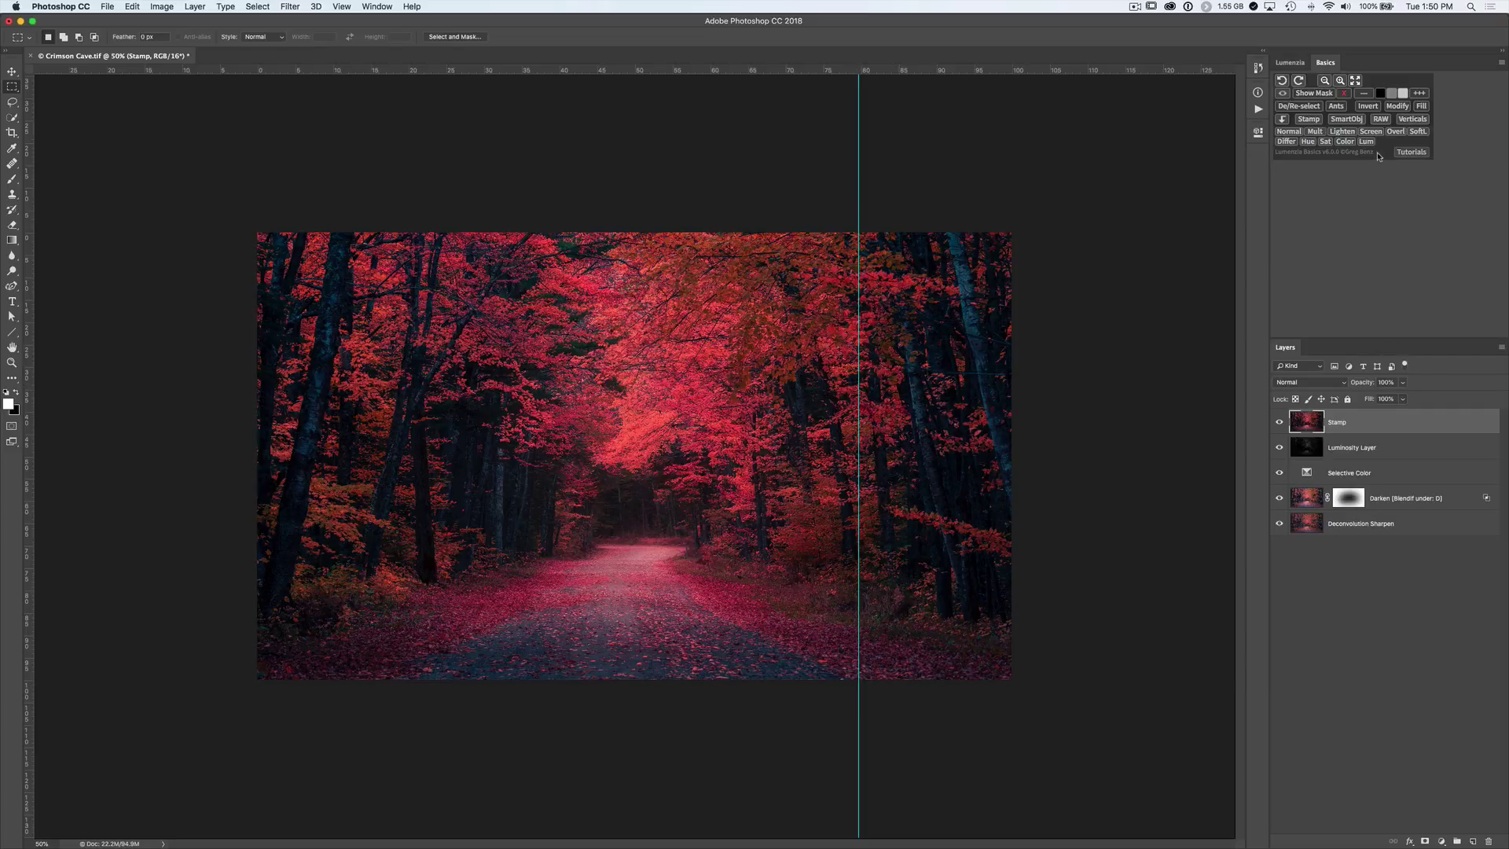
left_click(1413, 119)
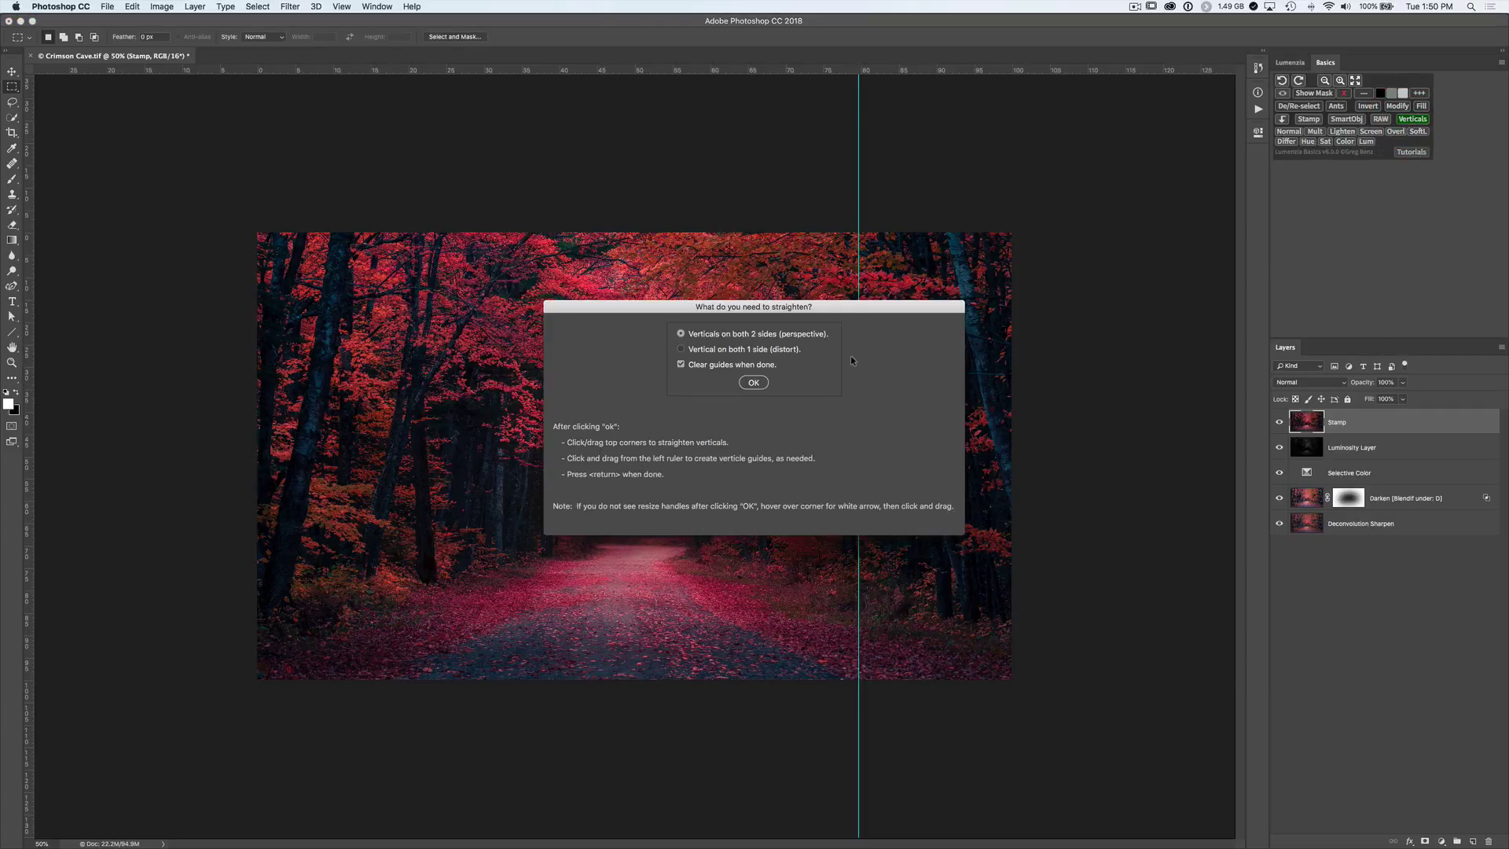
left_click_drag(779, 318, 673, 547)
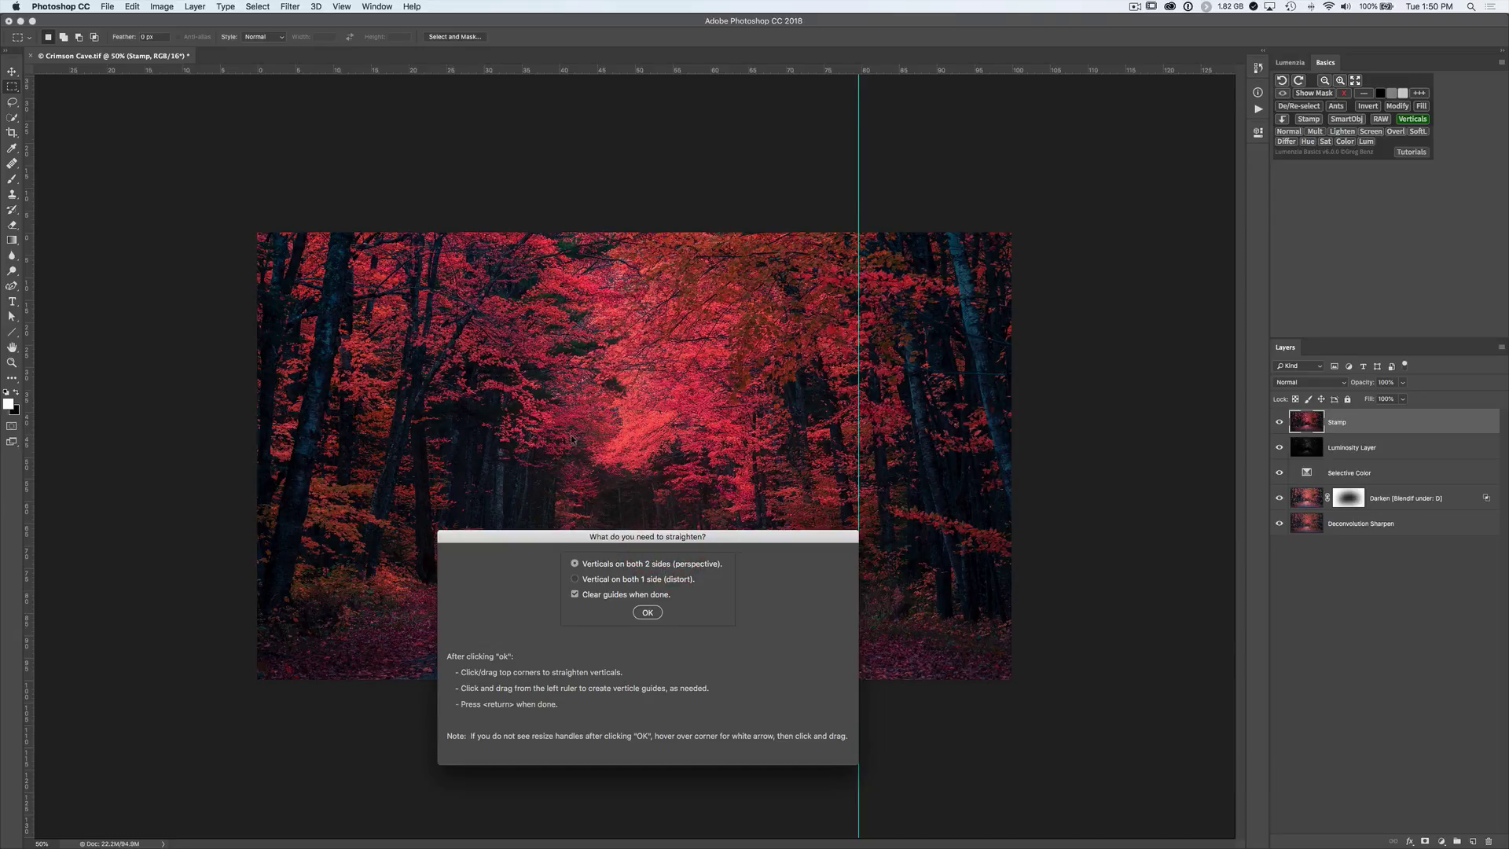
left_click(647, 613)
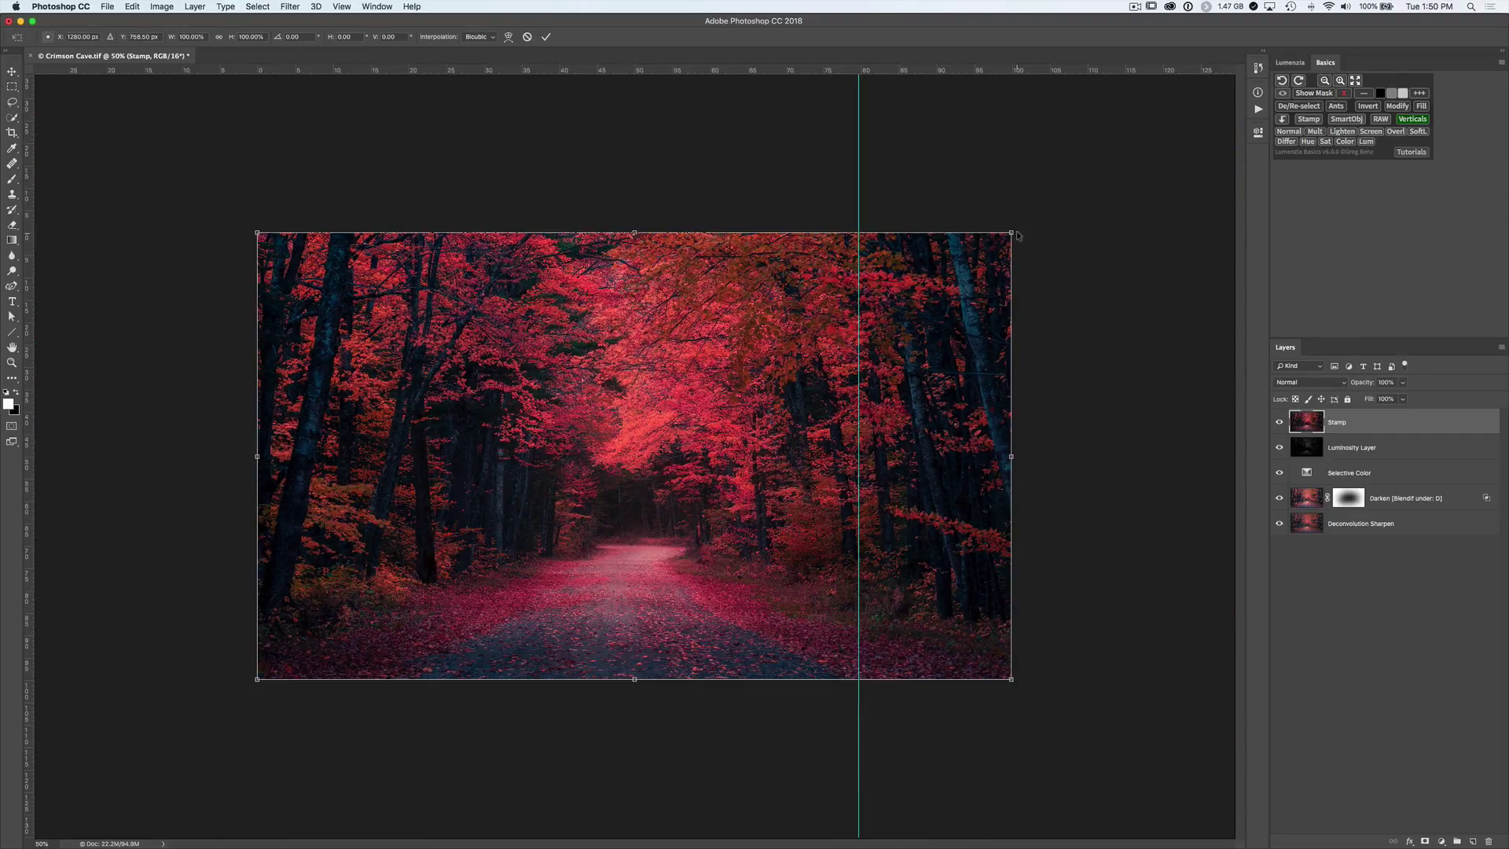
left_click_drag(1015, 235, 1077, 252)
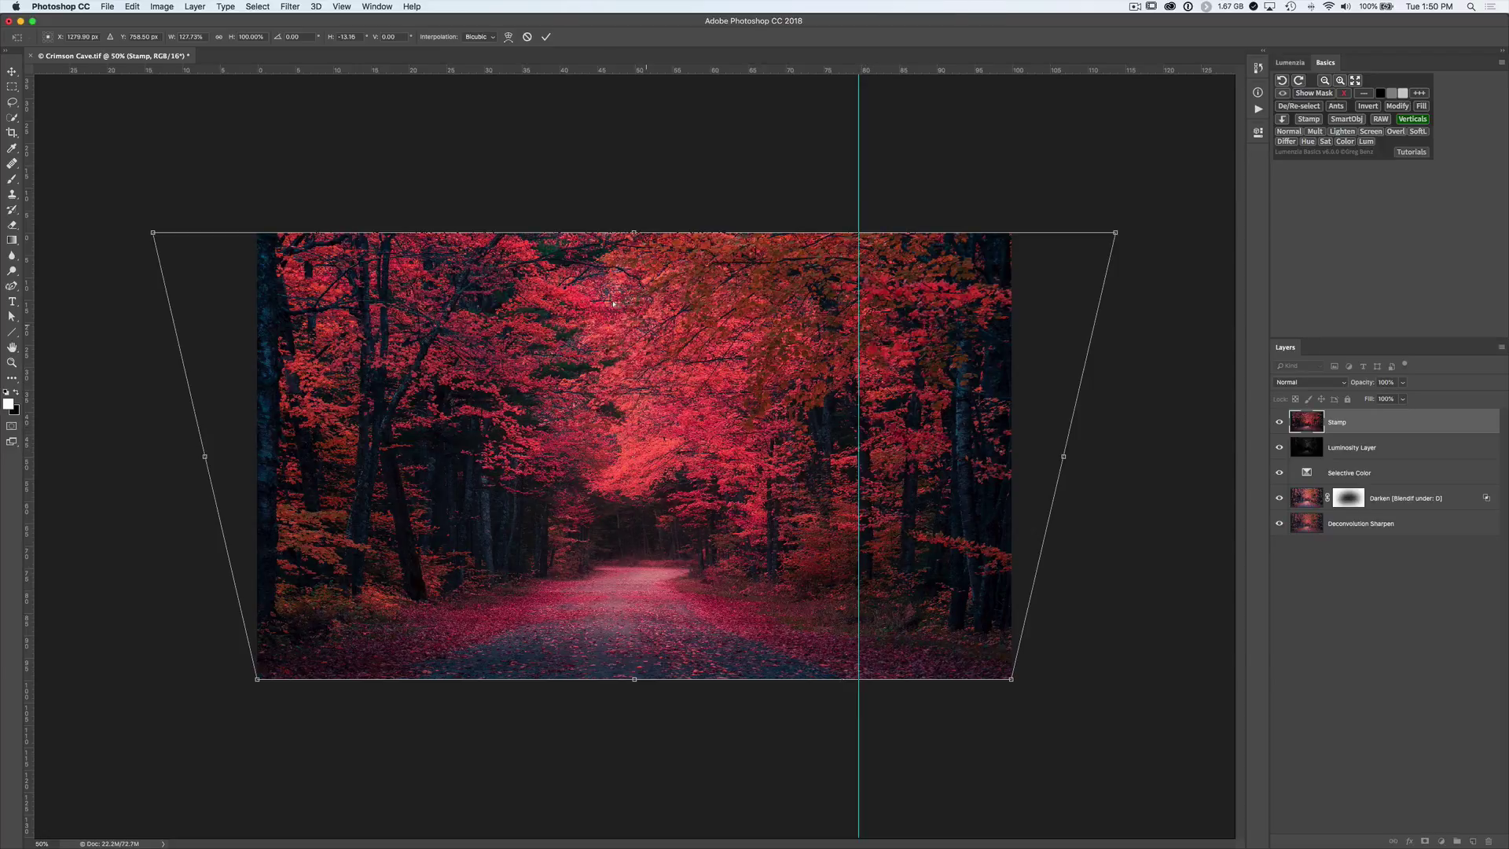
left_click(546, 40)
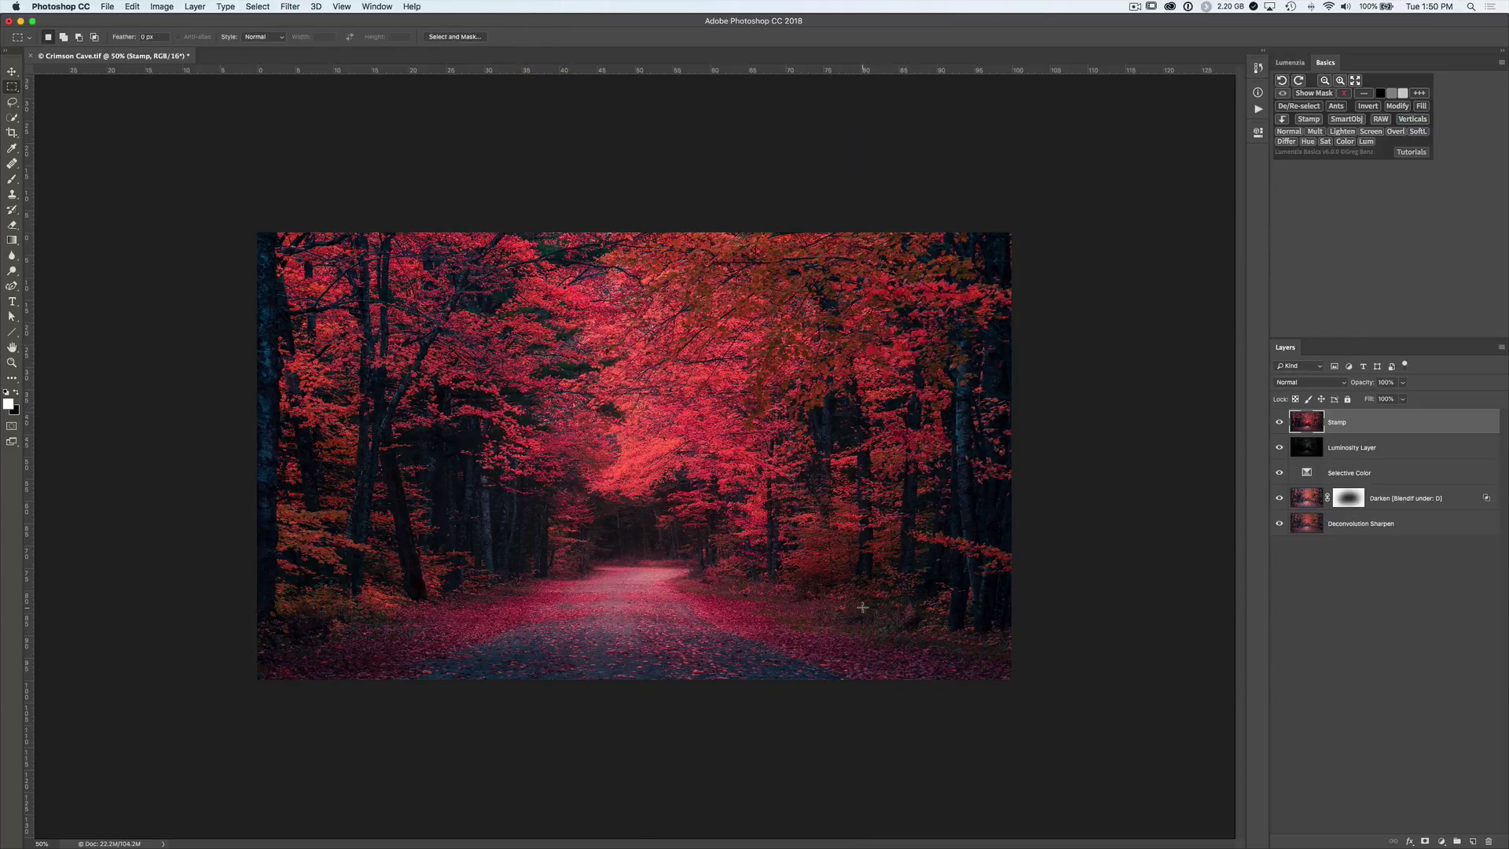
Compare the corrected Stamp layer on and off, leaving it hidden.
left_click(1280, 426)
left_click(1279, 426)
left_click(1280, 425)
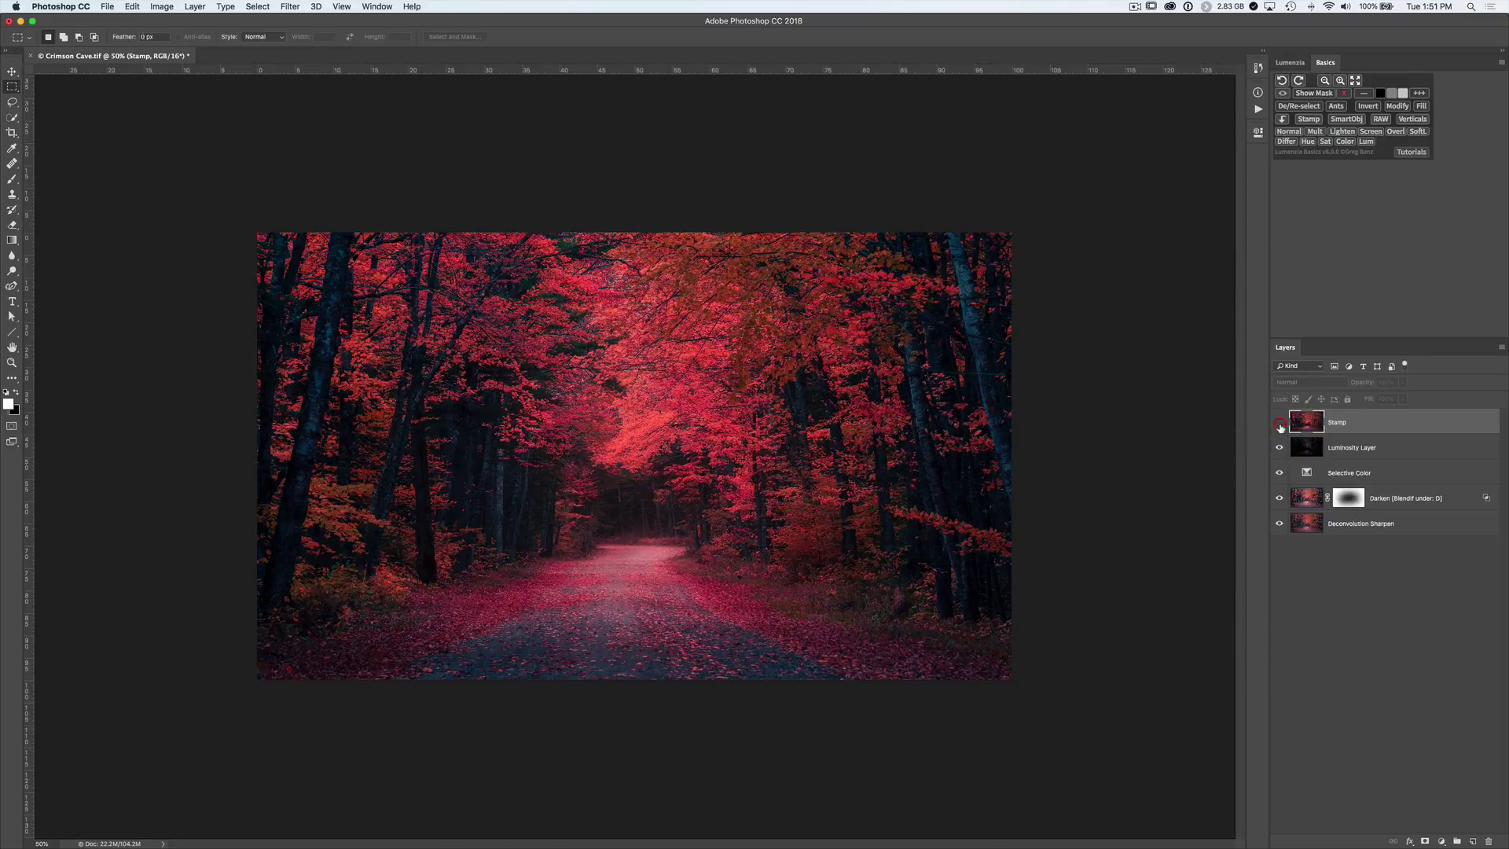
left_click(1280, 425)
left_click(1280, 425)
left_click(1280, 425)
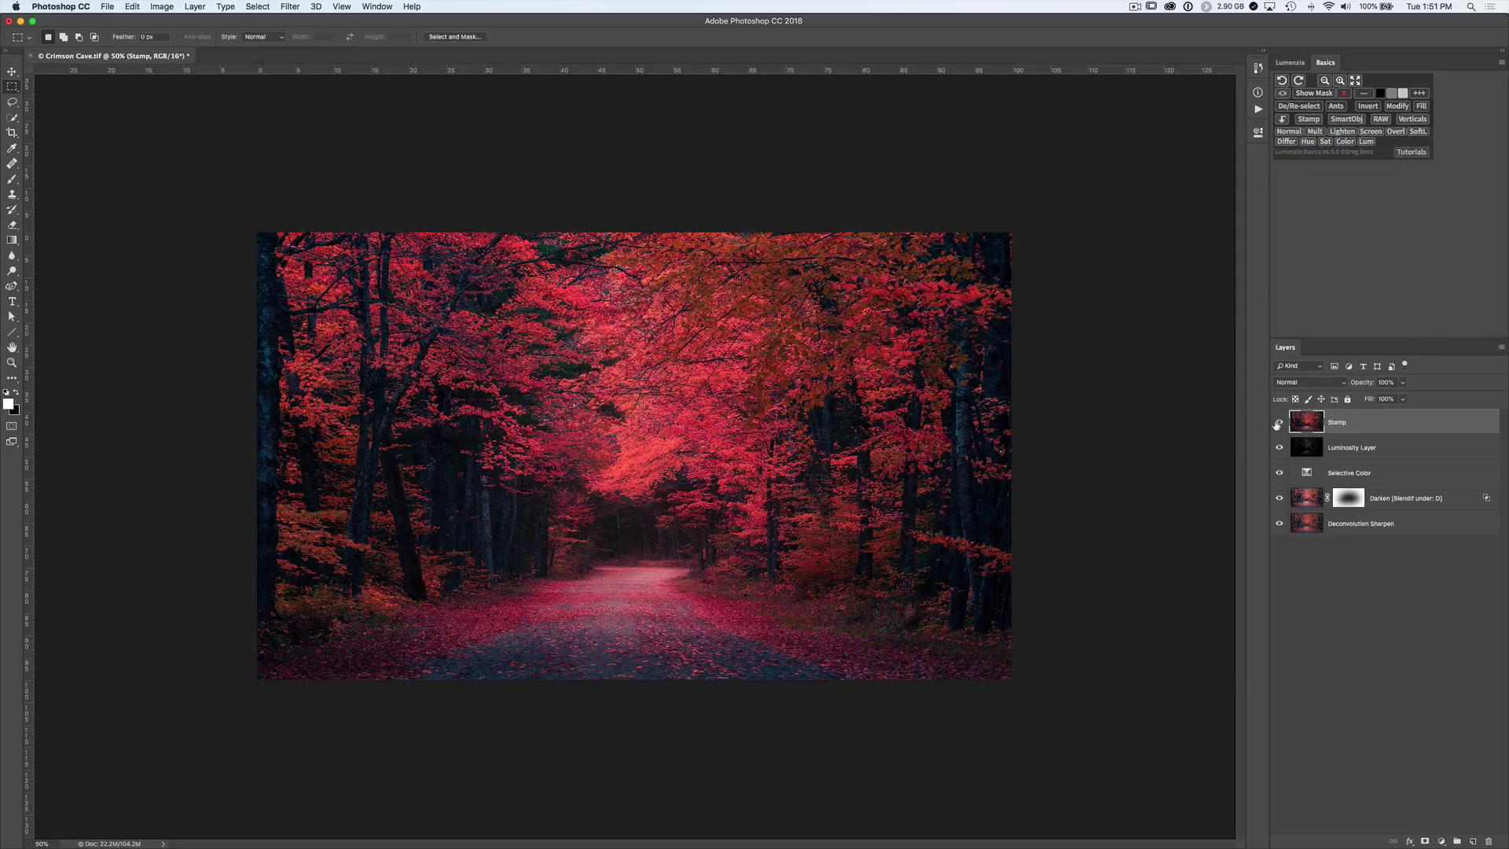
left_click(1279, 422)
Set the Luminosity Layer's blending to Normal via Lum, passing through Luminosity.
left_click(1345, 449)
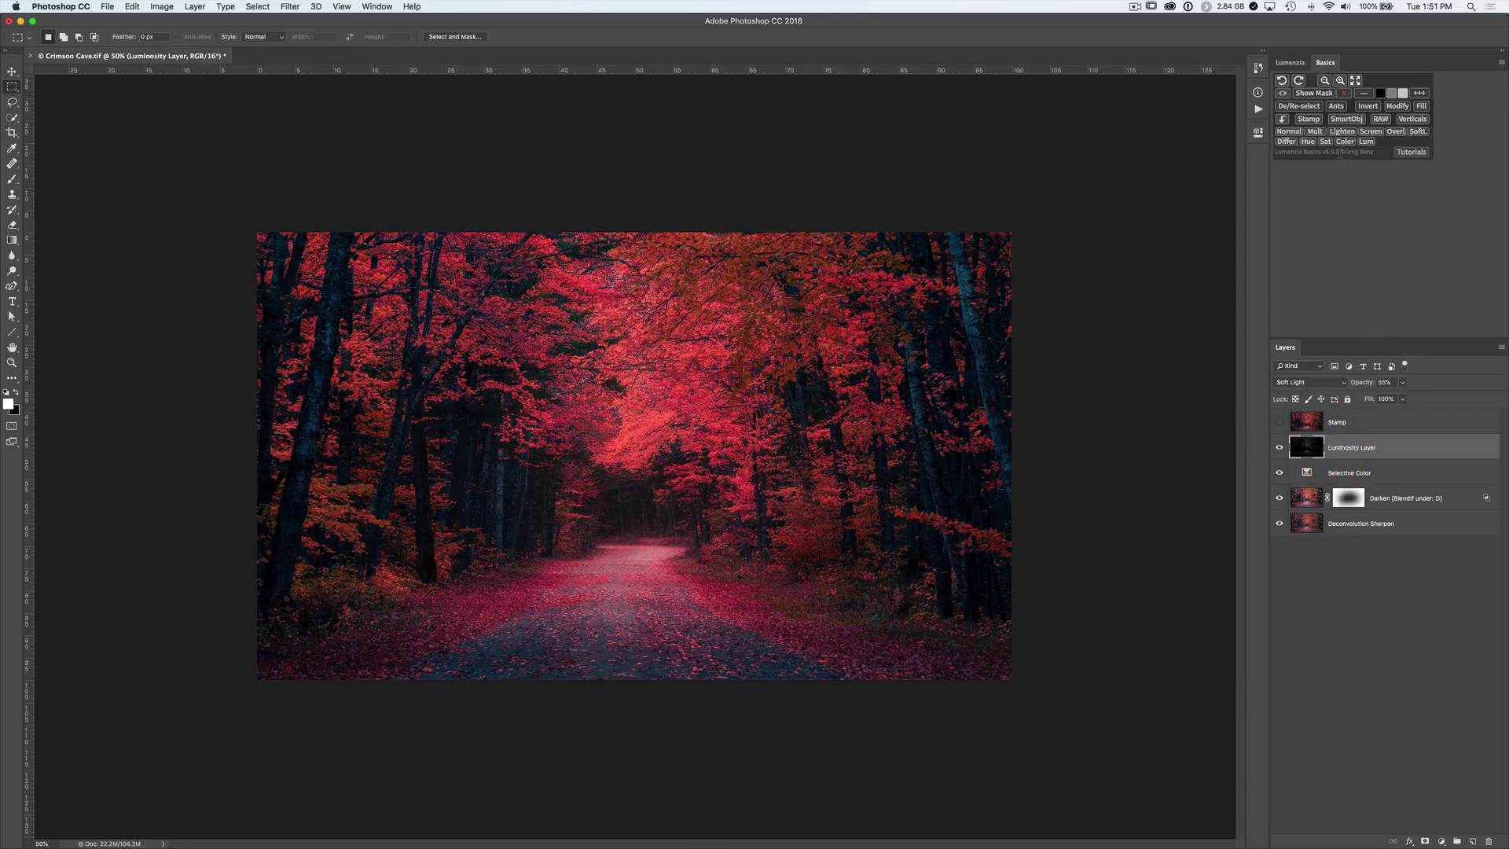
left_click(1366, 142)
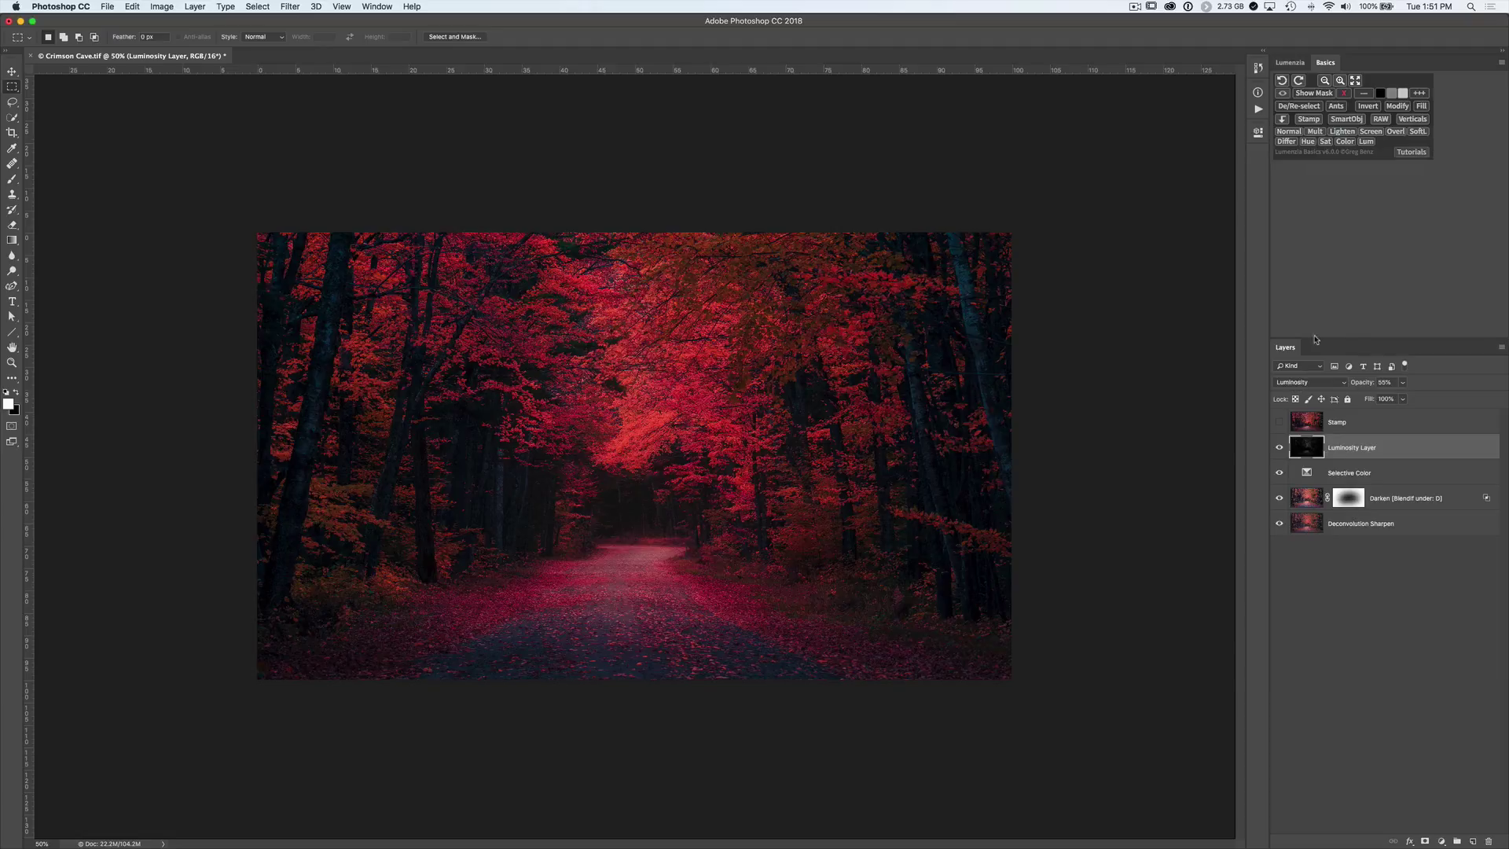
left_click(1367, 143)
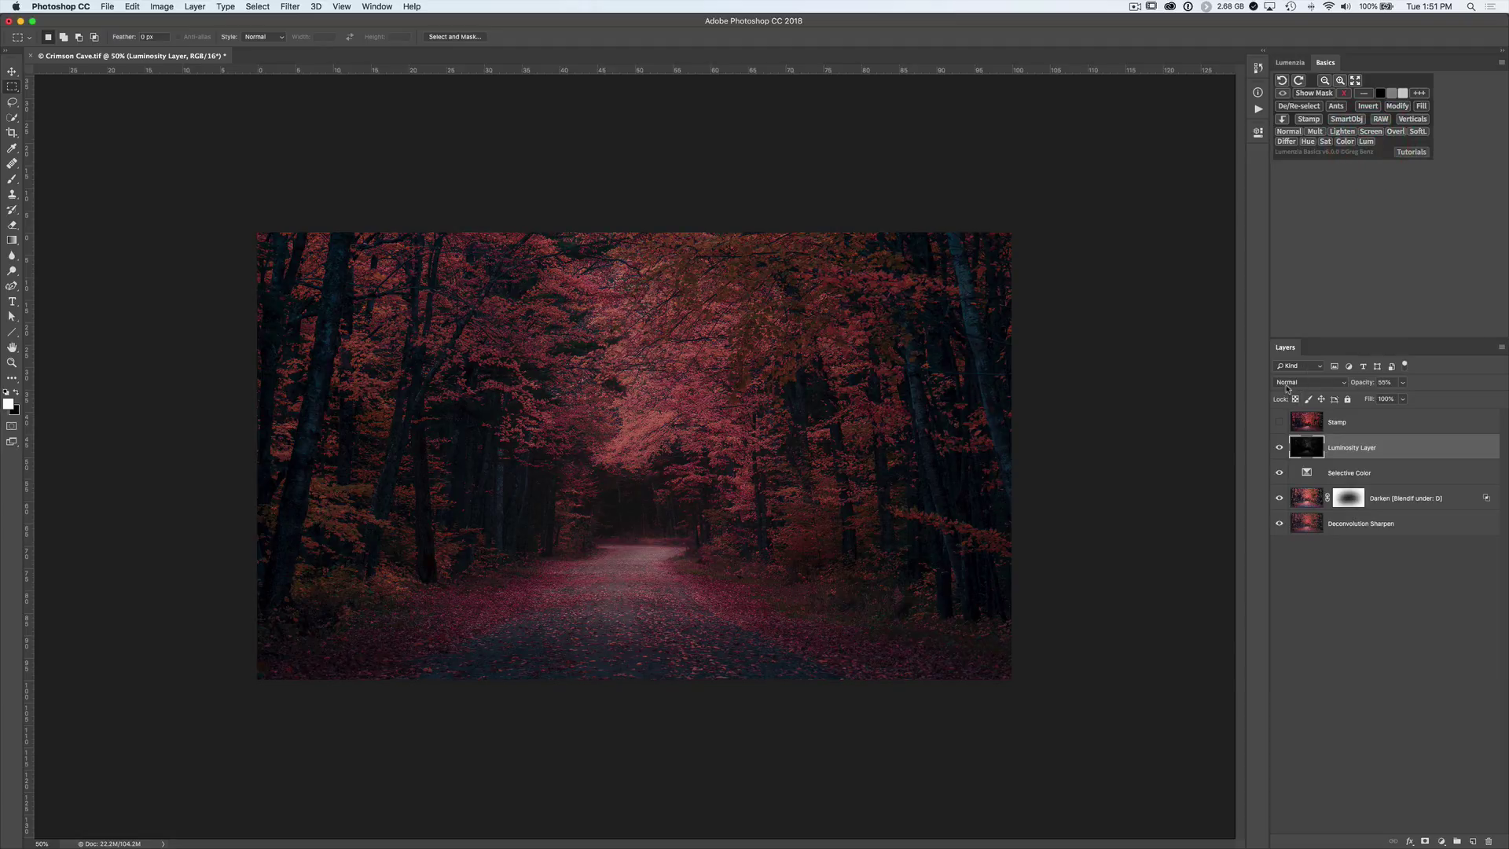